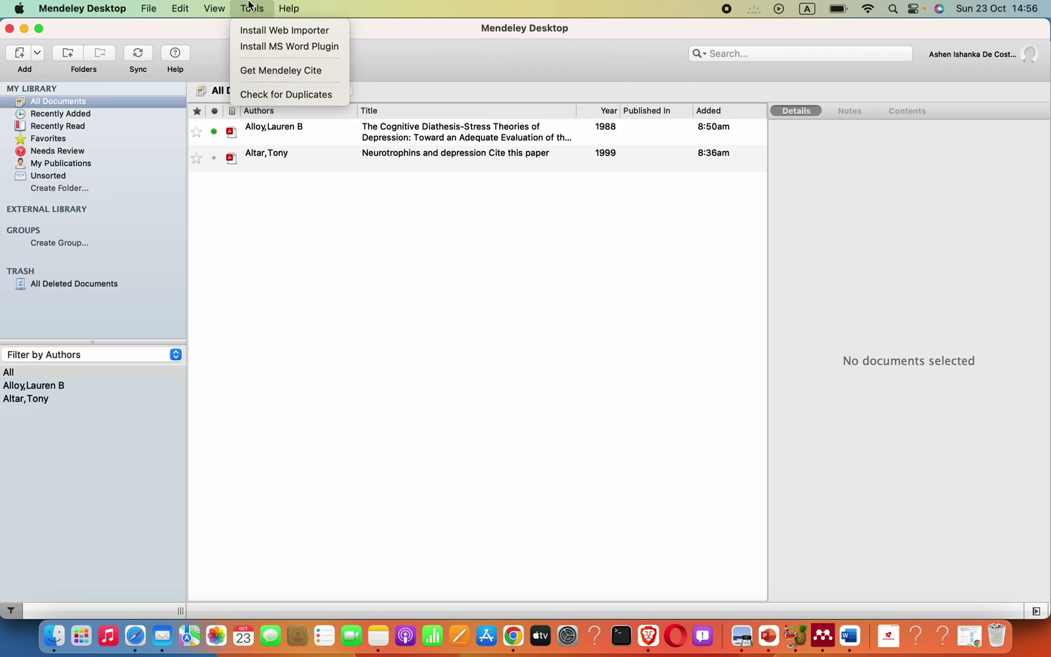
- Try to install the MS Word plugin from Mendeley Desktop, allowing it to close Microsoft Word, and dismiss the resulting notice
{"action": "left_click", "coordinate": [288, 48]}
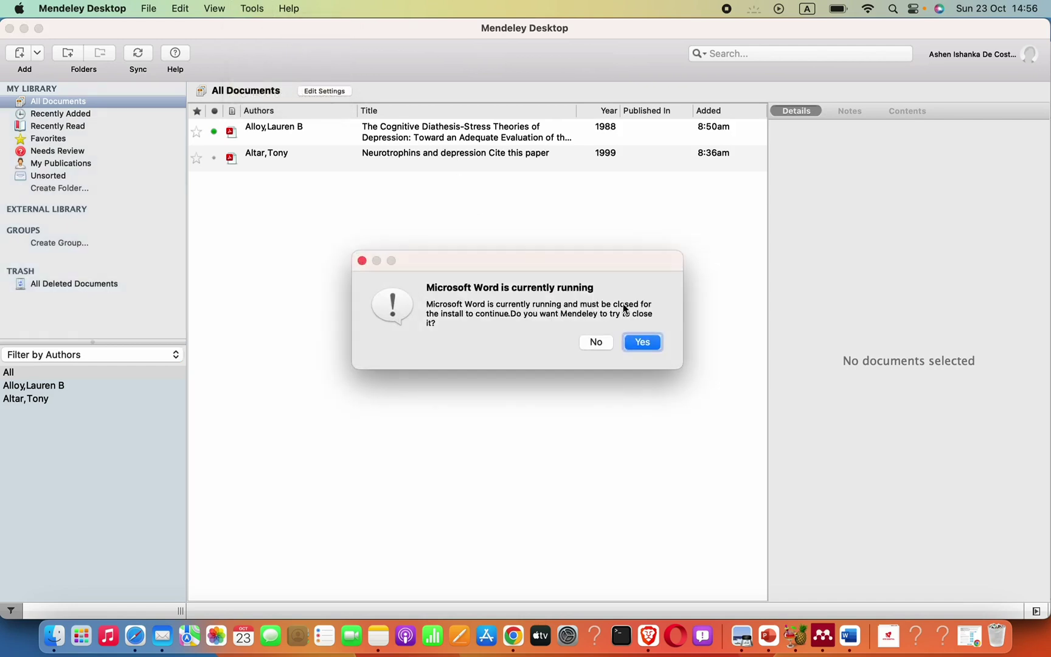
{"action": "left_click", "coordinate": [643, 342]}
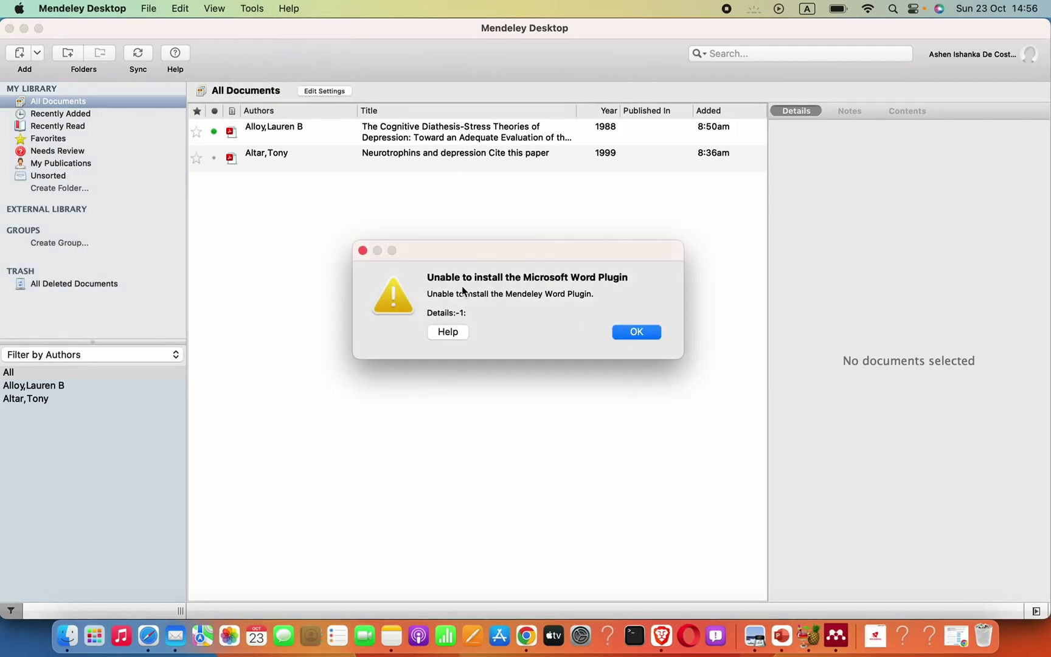
{"action": "left_click_drag", "start_coordinate": [434, 295], "coordinate": [573, 311]}
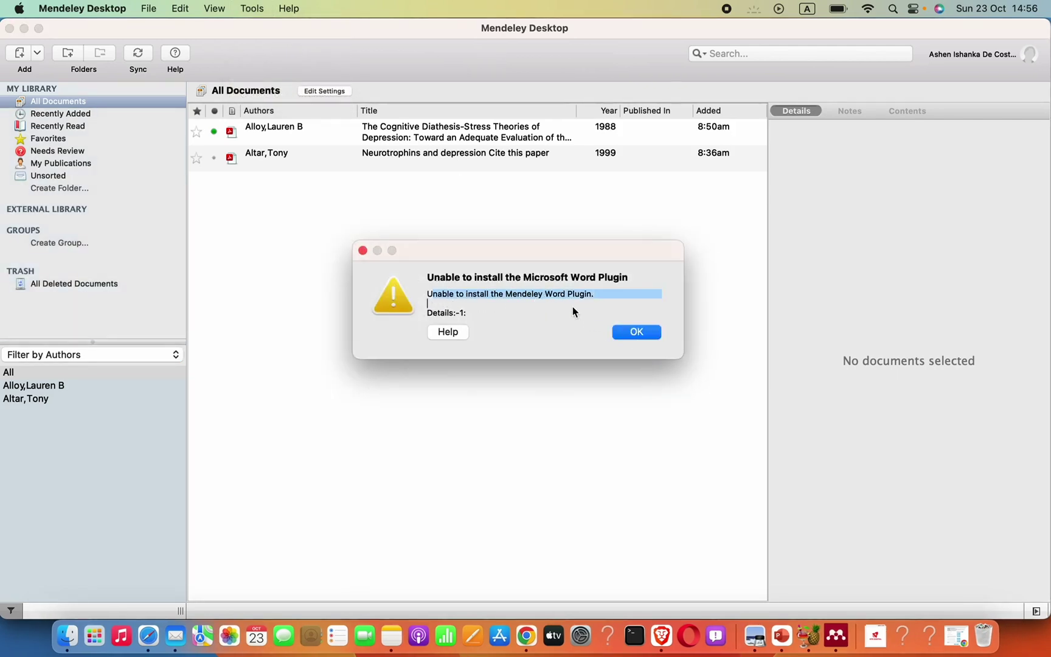
{"action": "left_click", "coordinate": [635, 334]}
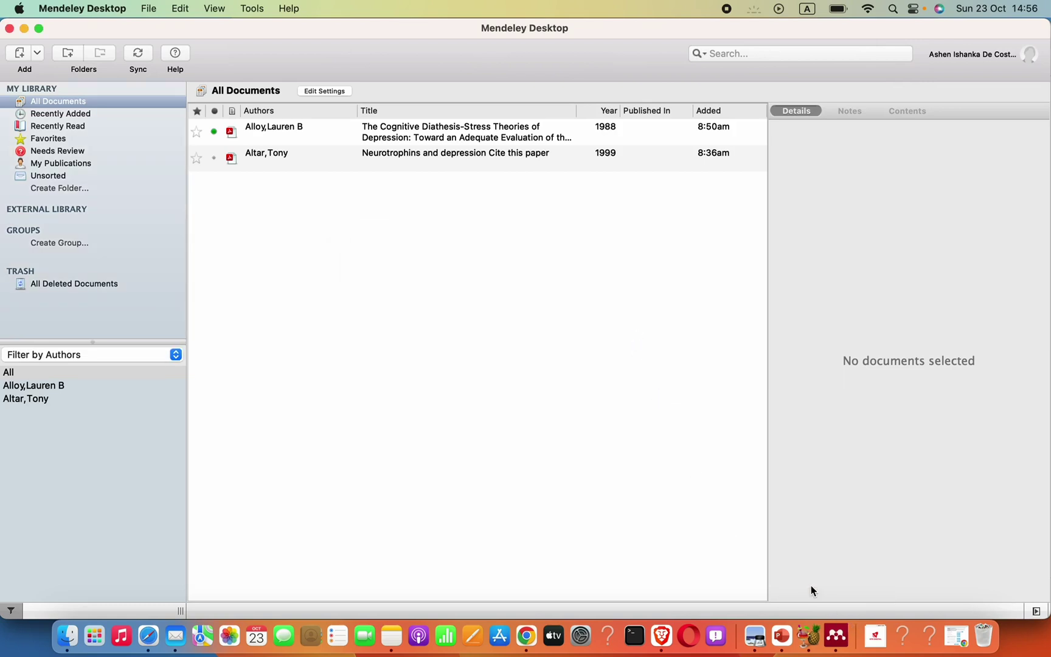
- Switch to Microsoft Word and create a blank document
{"action": "key", "text": "super+space"}
{"action": "type", "text": "wo"}
{"action": "key", "text": "Return"}
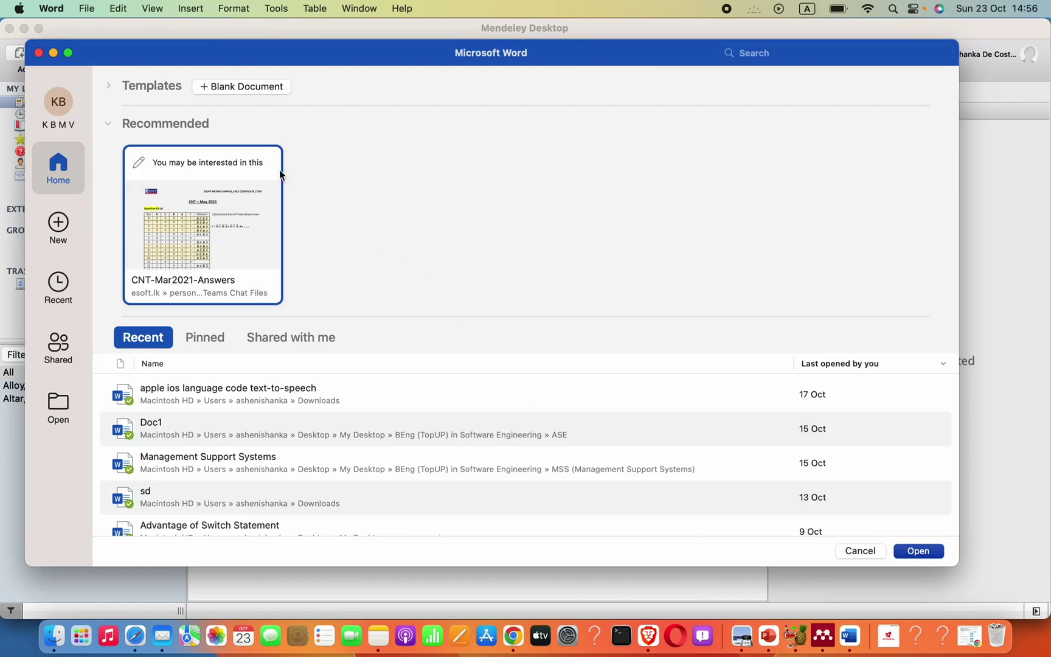
{"action": "left_click", "coordinate": [230, 86]}
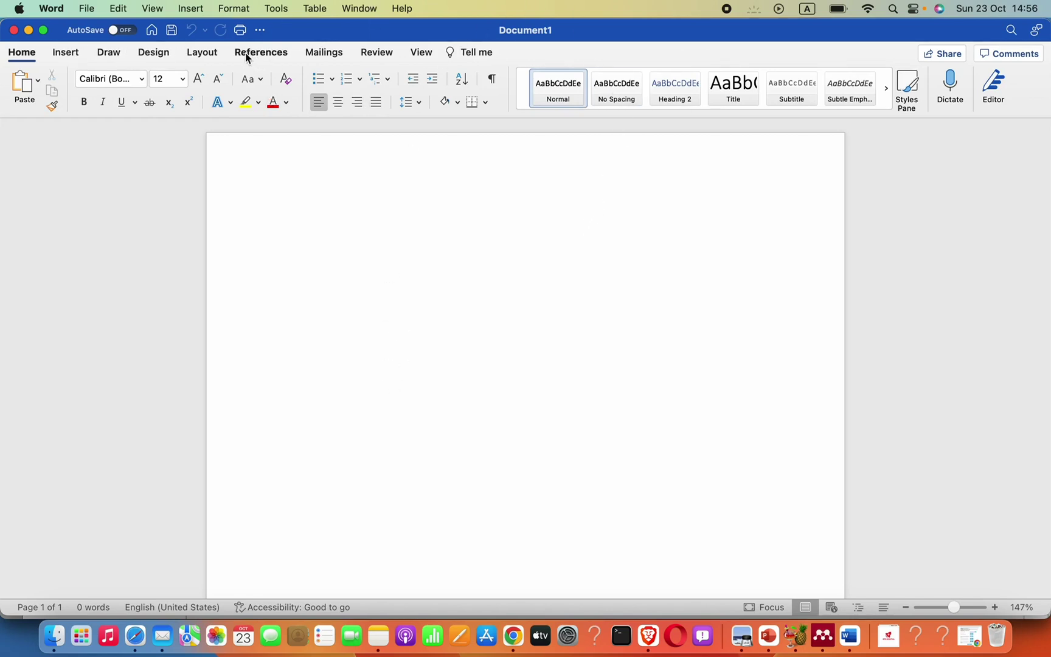
- Open the Office Add-ins store, read its access notice, and close the store window
{"action": "left_click", "coordinate": [72, 53]}
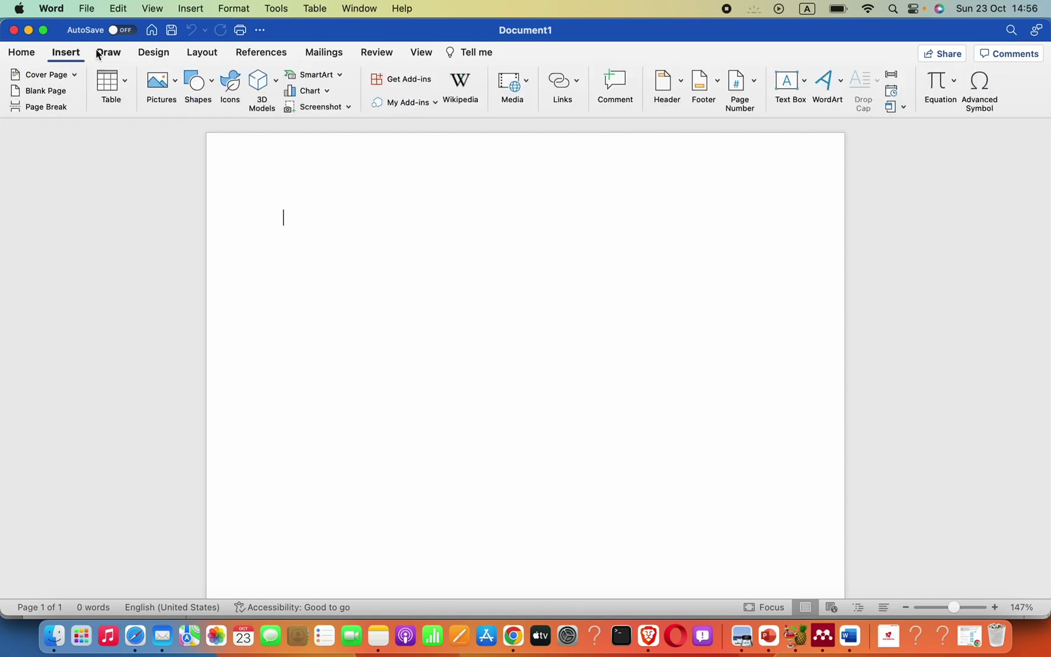
{"action": "left_click", "coordinate": [412, 84]}
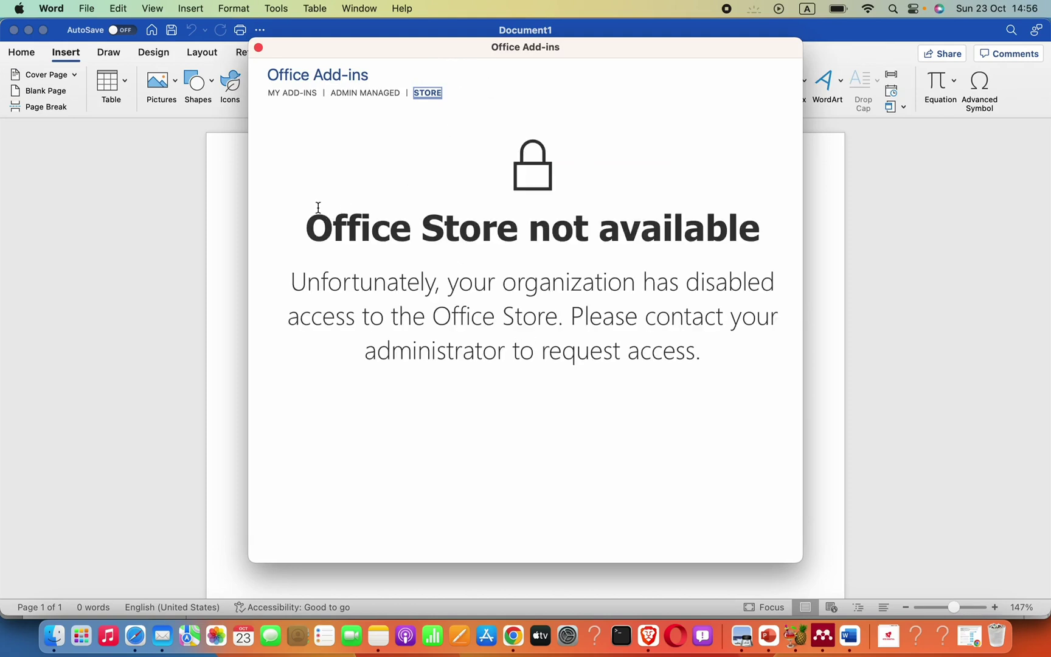
{"action": "left_click_drag", "start_coordinate": [309, 220], "coordinate": [758, 219]}
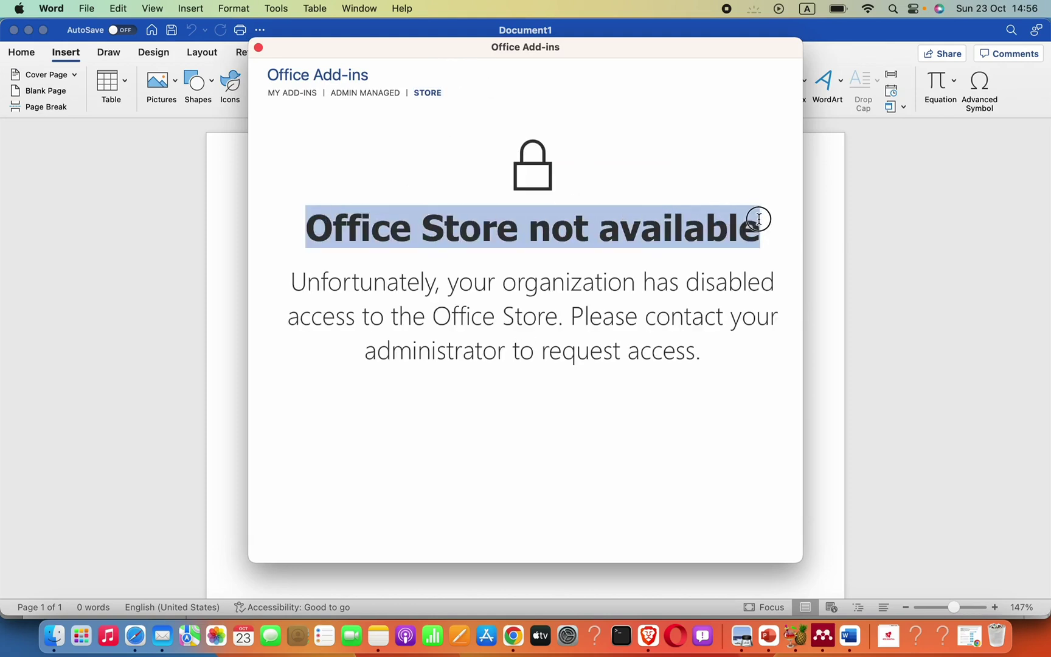
{"action": "left_click_drag", "start_coordinate": [311, 273], "coordinate": [606, 331]}
{"action": "left_click", "coordinate": [662, 317]}
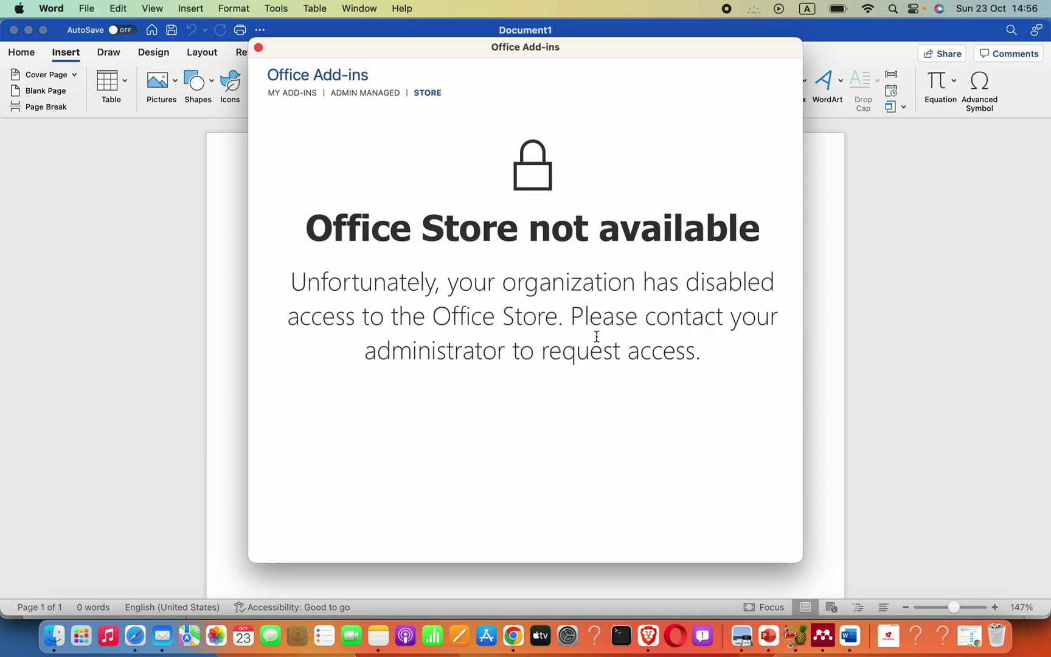
{"action": "left_click", "coordinate": [258, 47]}
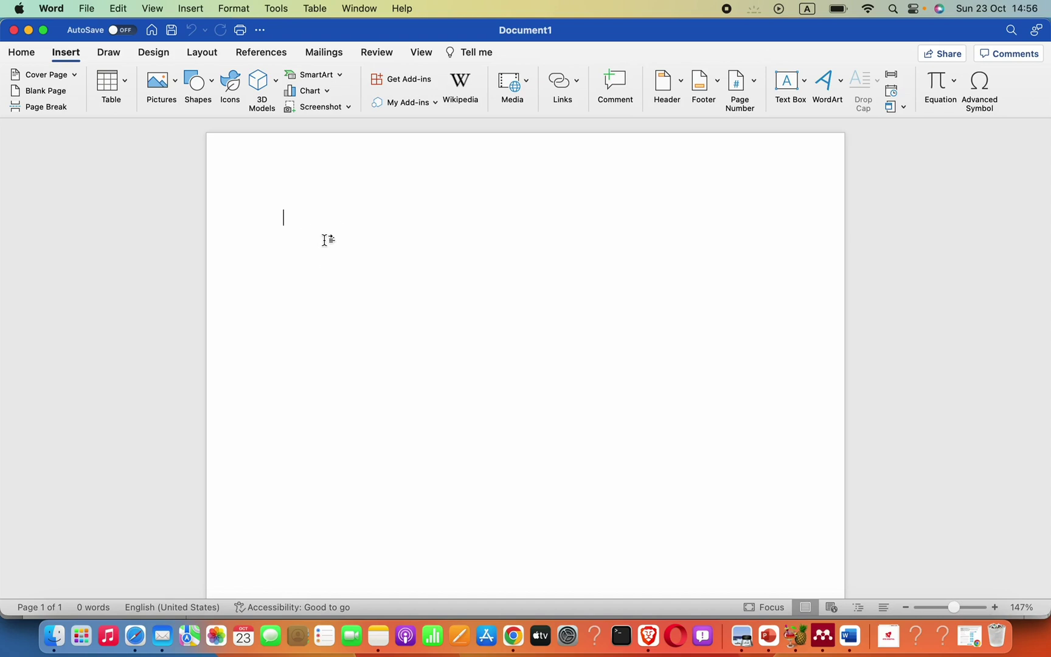
- Sign out of the organization account in Word and confirm the sign-out
{"action": "left_click", "coordinate": [59, 7]}
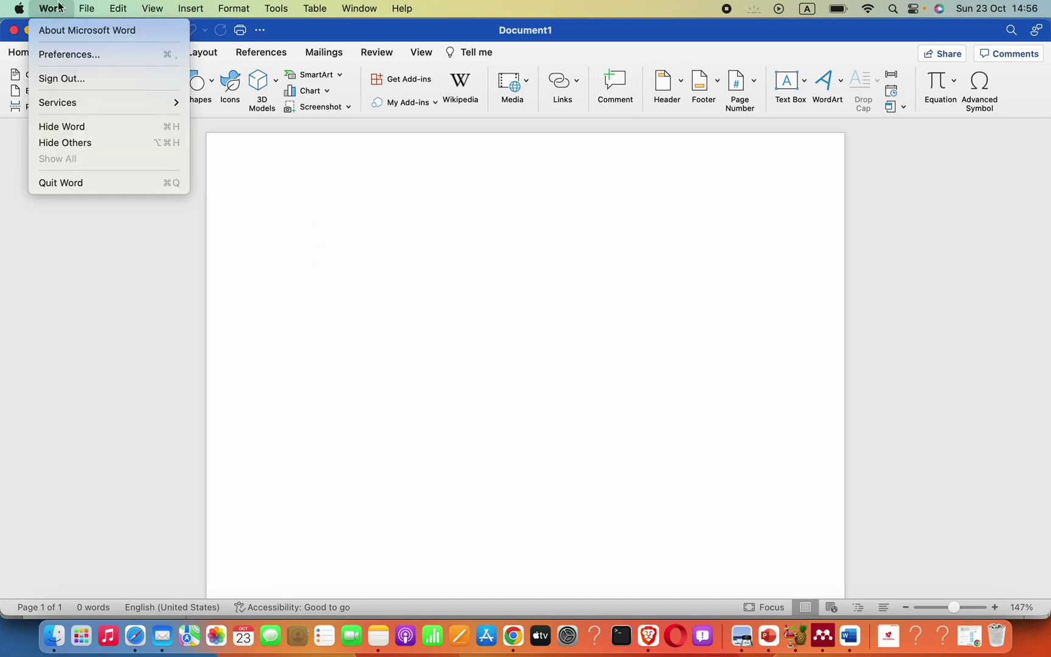
{"action": "left_click", "coordinate": [73, 83]}
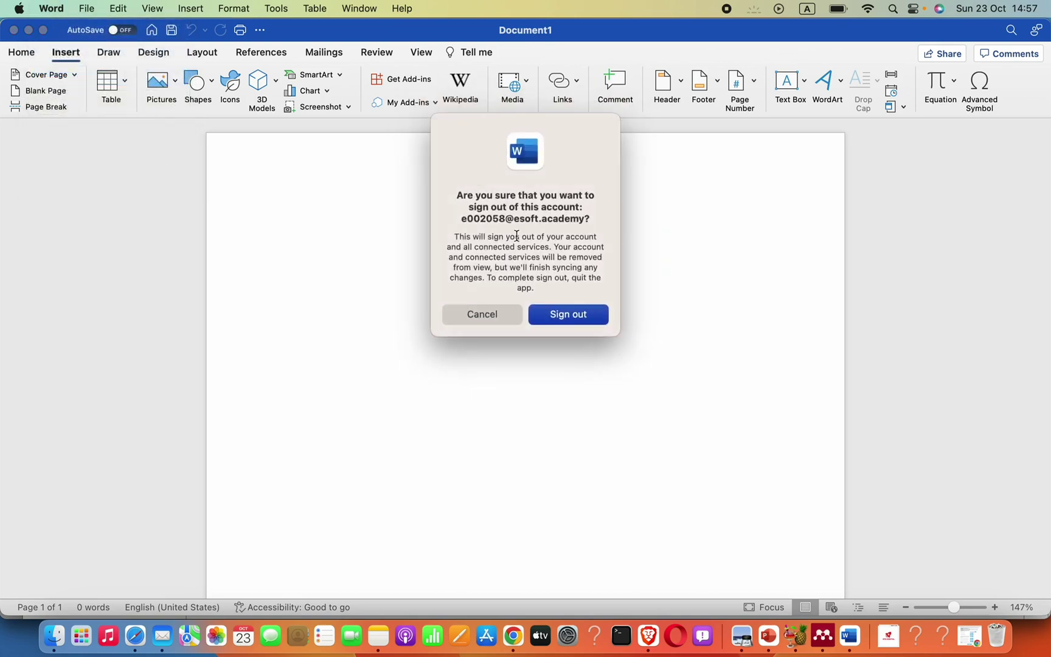
{"action": "left_click", "coordinate": [568, 315]}
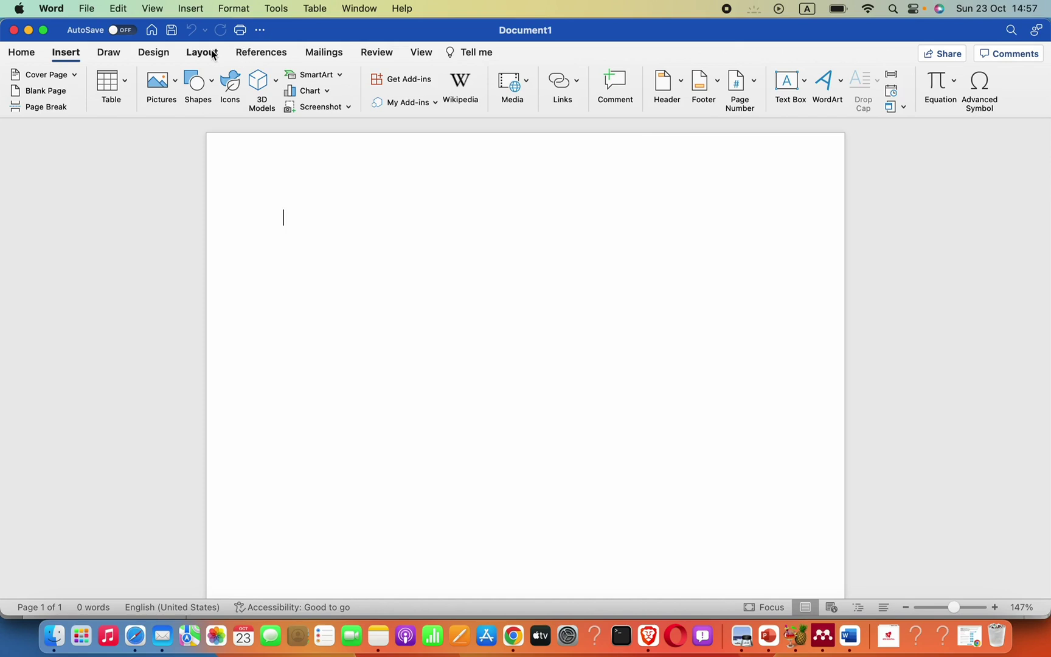
- Search the Office Add-ins store for "mendeley" and add Mendeley Cite, accepting its license terms and privacy policy
{"action": "left_click", "coordinate": [69, 55]}
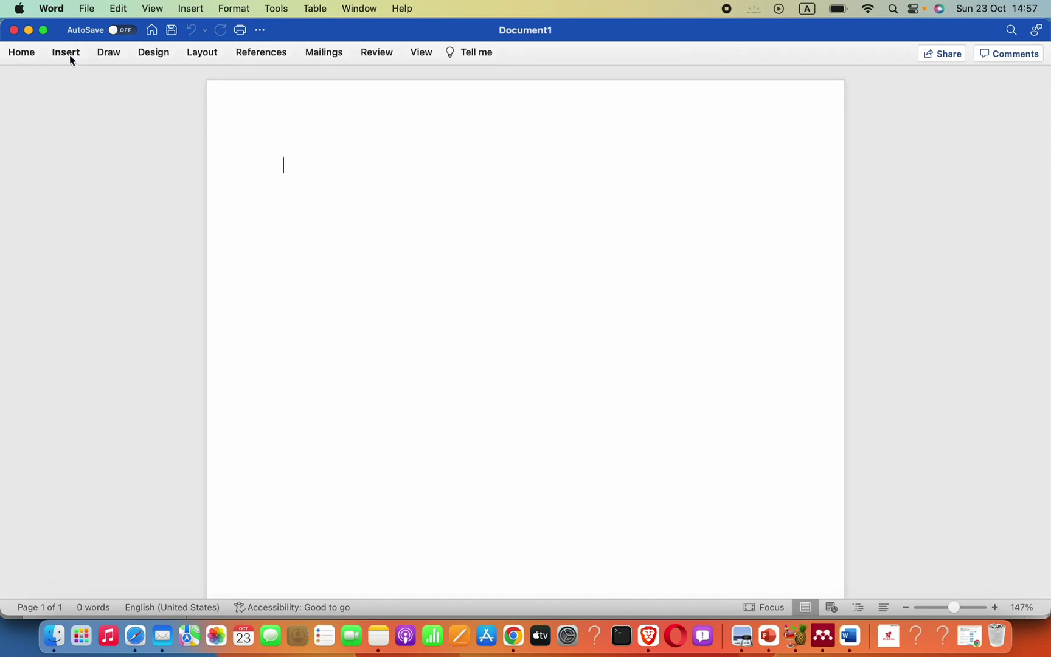
{"action": "left_click", "coordinate": [67, 63]}
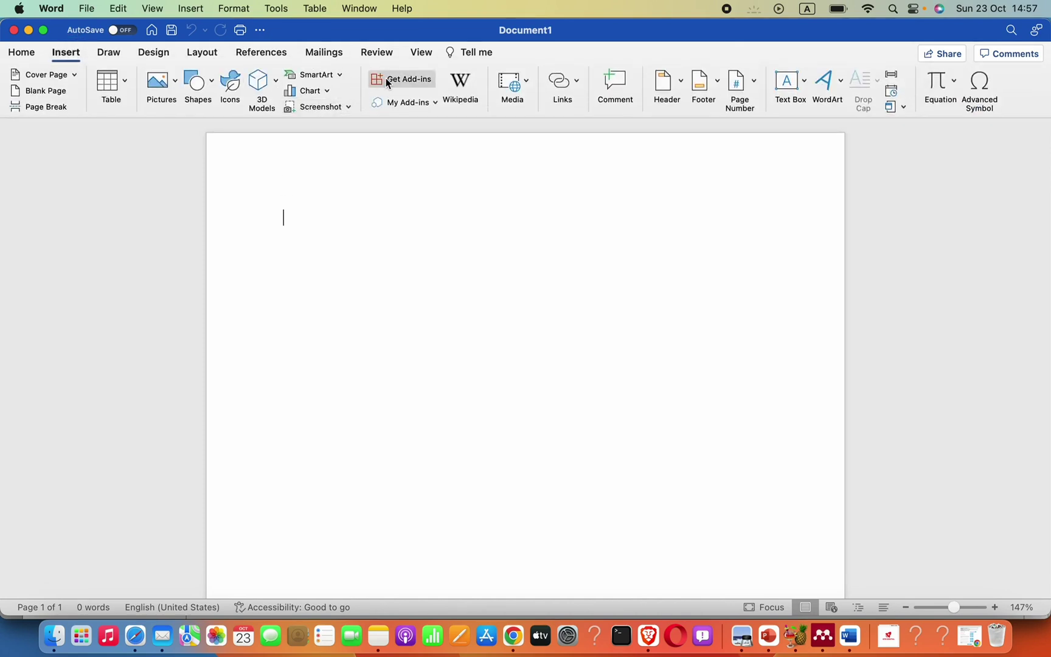
{"action": "left_click", "coordinate": [386, 79]}
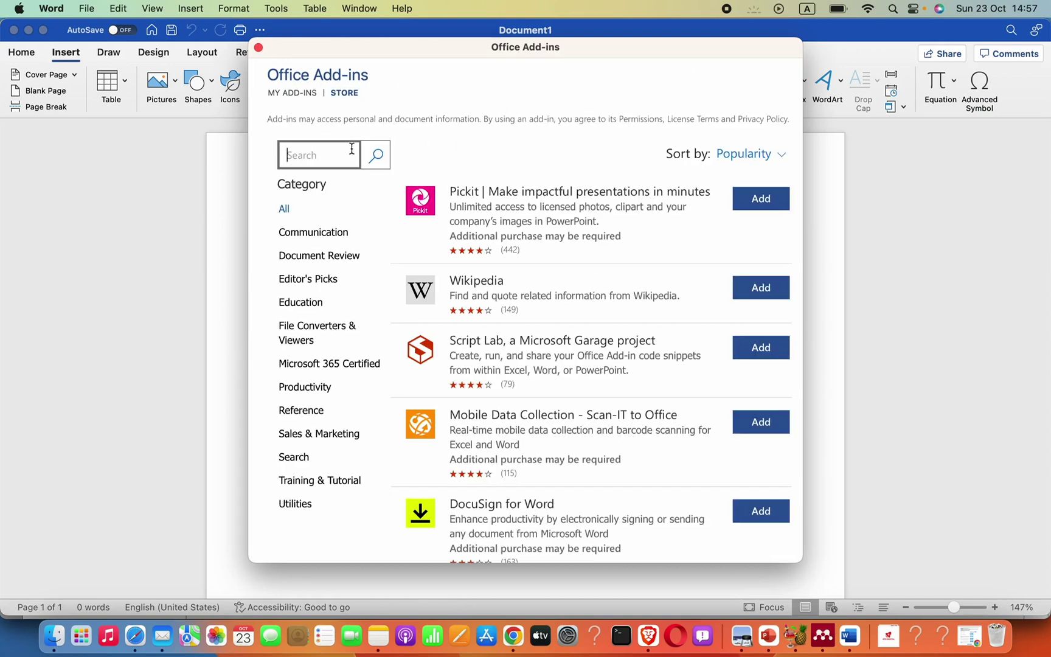
{"action": "type", "text": "mendeley"}
{"action": "key", "text": "Return"}
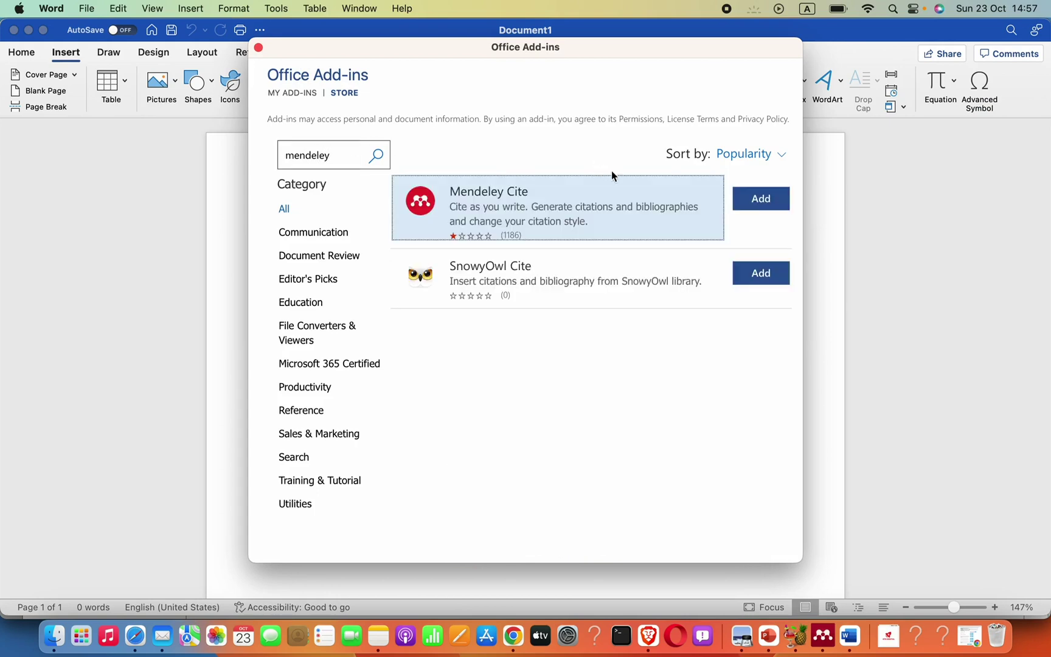
{"action": "left_click", "coordinate": [754, 203]}
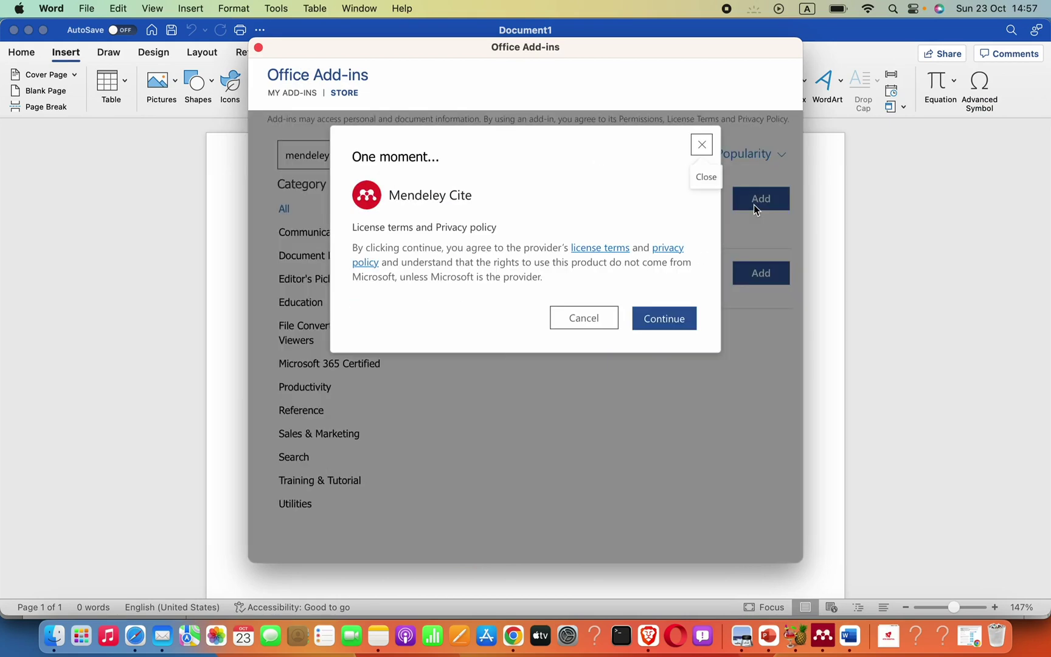
{"action": "left_click", "coordinate": [674, 326]}
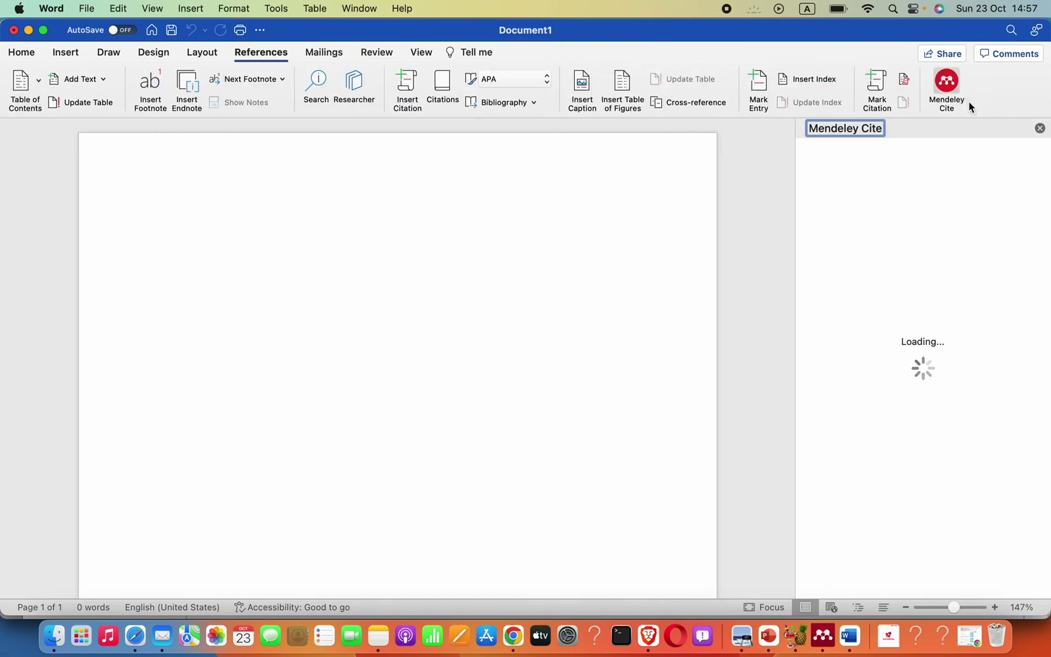
- Close the Mendeley Cite pane, reopen it from the references tools to check it, and close it again
{"action": "left_click", "coordinate": [1040, 130]}
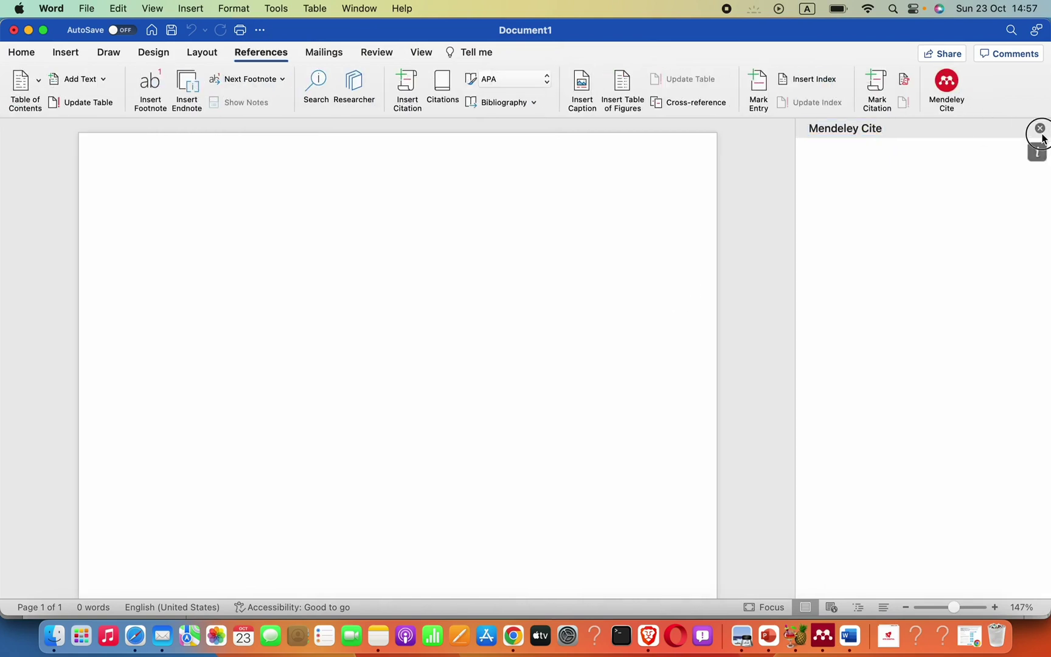
{"action": "left_click", "coordinate": [946, 85]}
{"action": "left_click", "coordinate": [606, 239]}
{"action": "left_click", "coordinate": [1041, 129]}
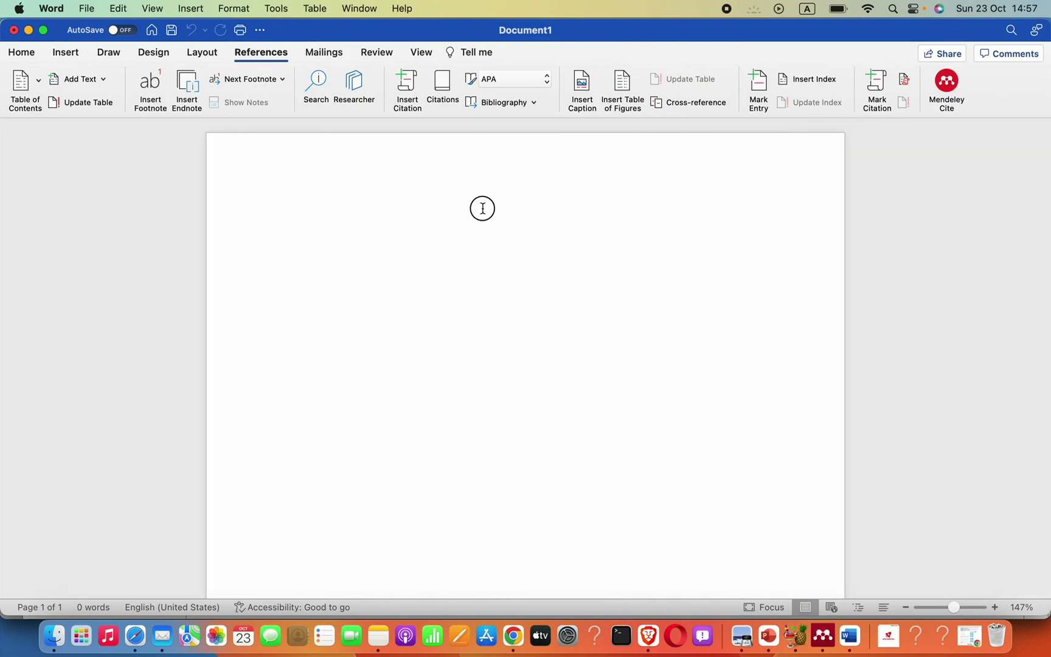
{"action": "left_click", "coordinate": [257, 55]}
{"action": "left_click", "coordinate": [263, 54]}
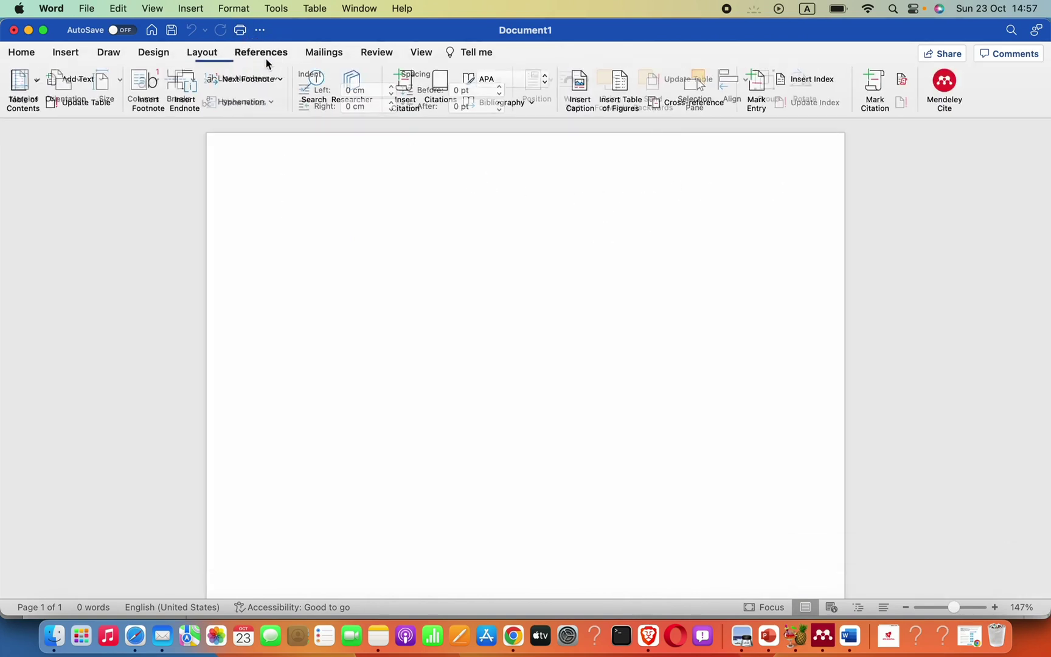
- Switch to Mendeley Desktop, close it, and launch it again from the installed applications
{"action": "left_click", "coordinate": [823, 636]}
{"action": "left_click", "coordinate": [247, 9]}
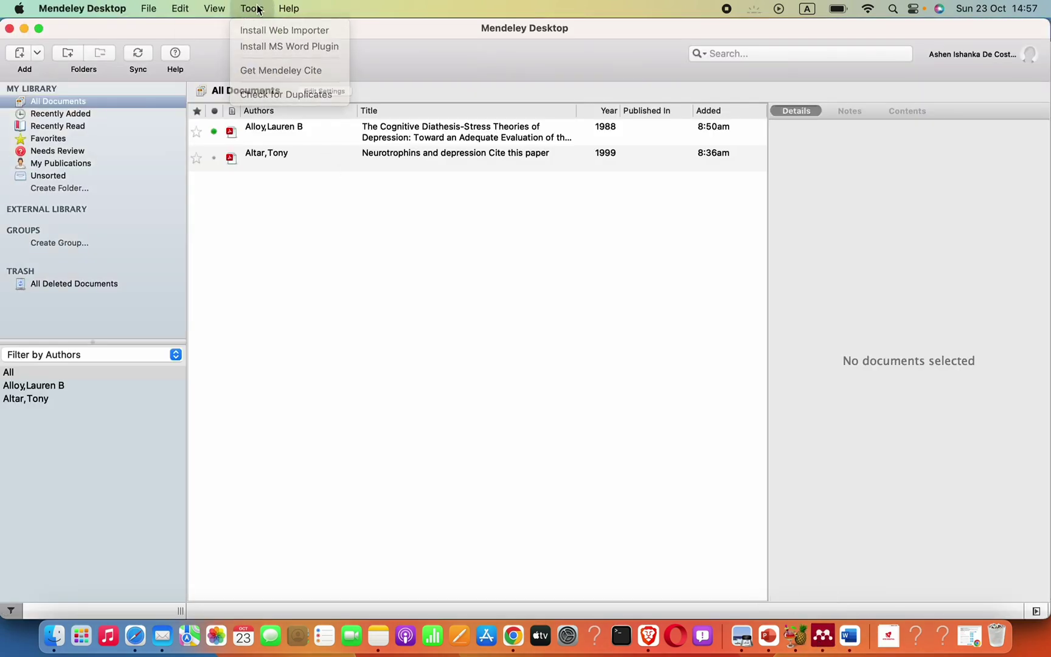
{"action": "left_click", "coordinate": [9, 29]}
{"action": "left_click", "coordinate": [9, 29]}
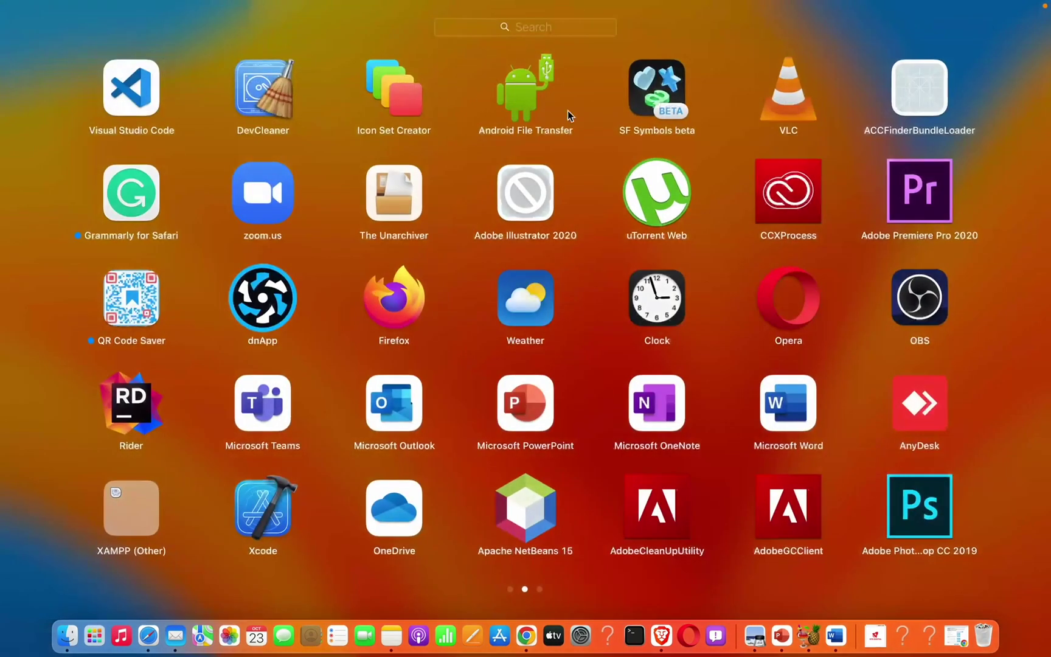
{"action": "scroll", "coordinate": [568, 110], "scroll_direction": "right", "scroll_amount": 3}
{"action": "left_click", "coordinate": [151, 85]}
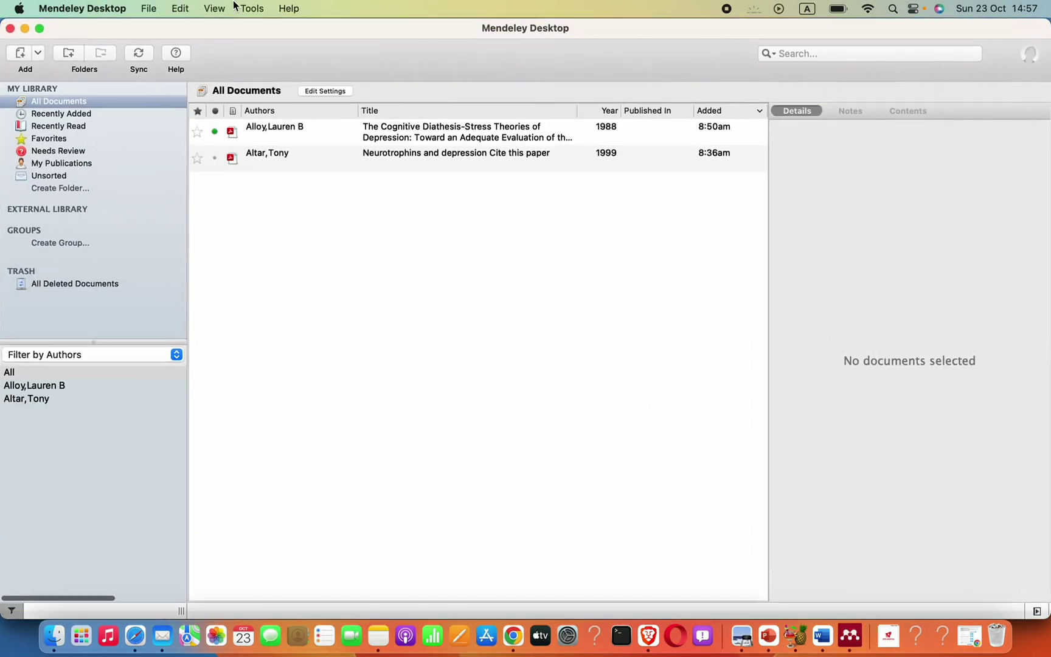
- Retry the MS Word plugin installation in the restarted Mendeley Desktop, letting Word be closed, and dismiss the notice
{"action": "left_click", "coordinate": [247, 7]}
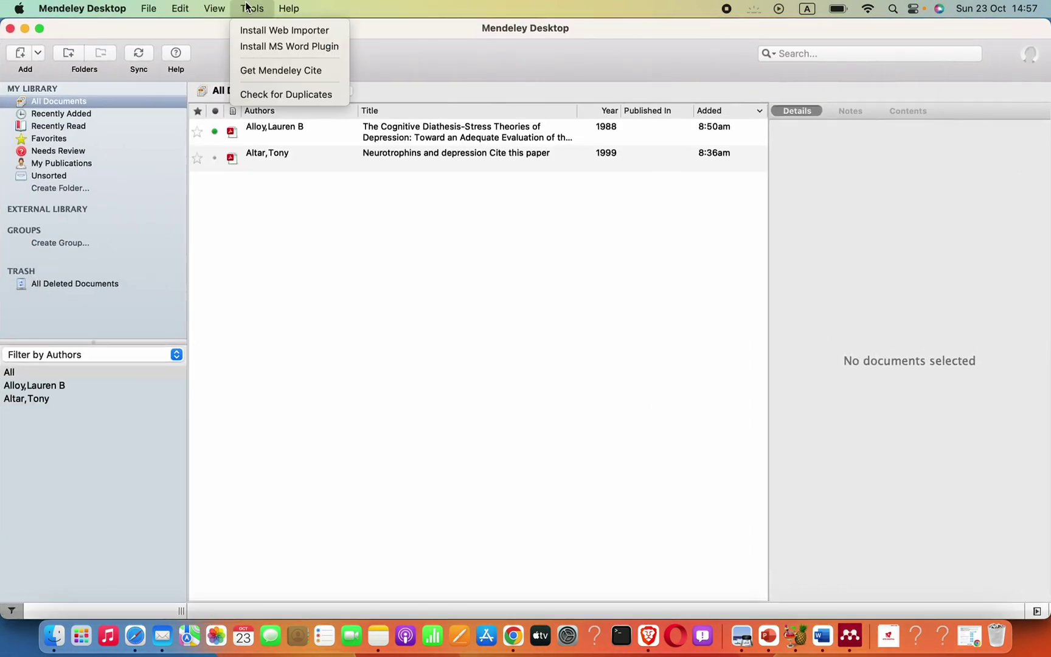
{"action": "left_click", "coordinate": [285, 49]}
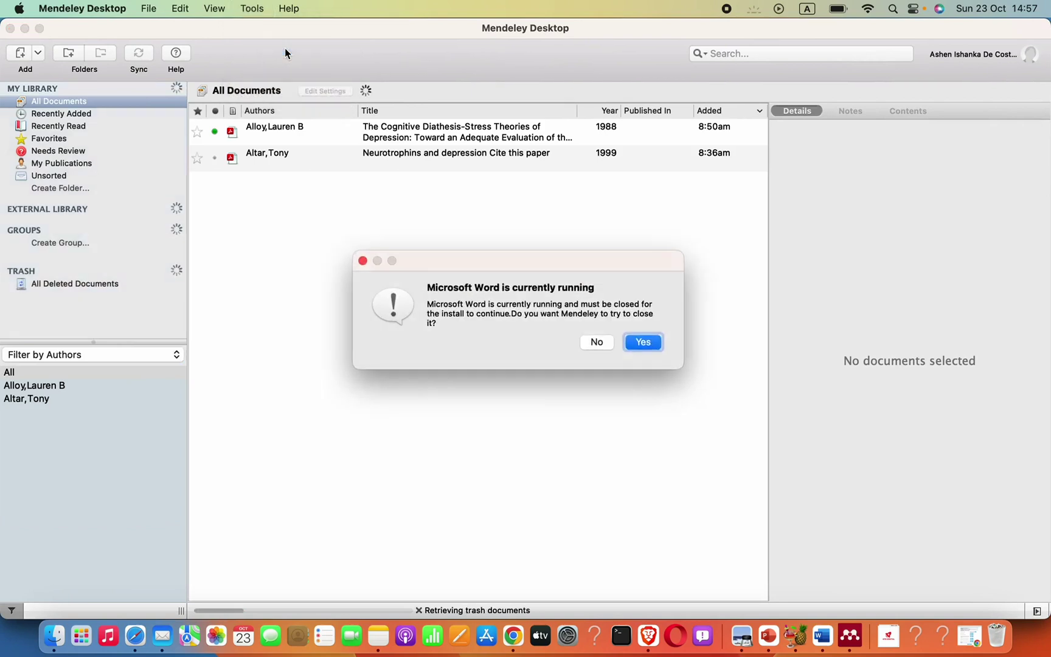
{"action": "left_click", "coordinate": [643, 342]}
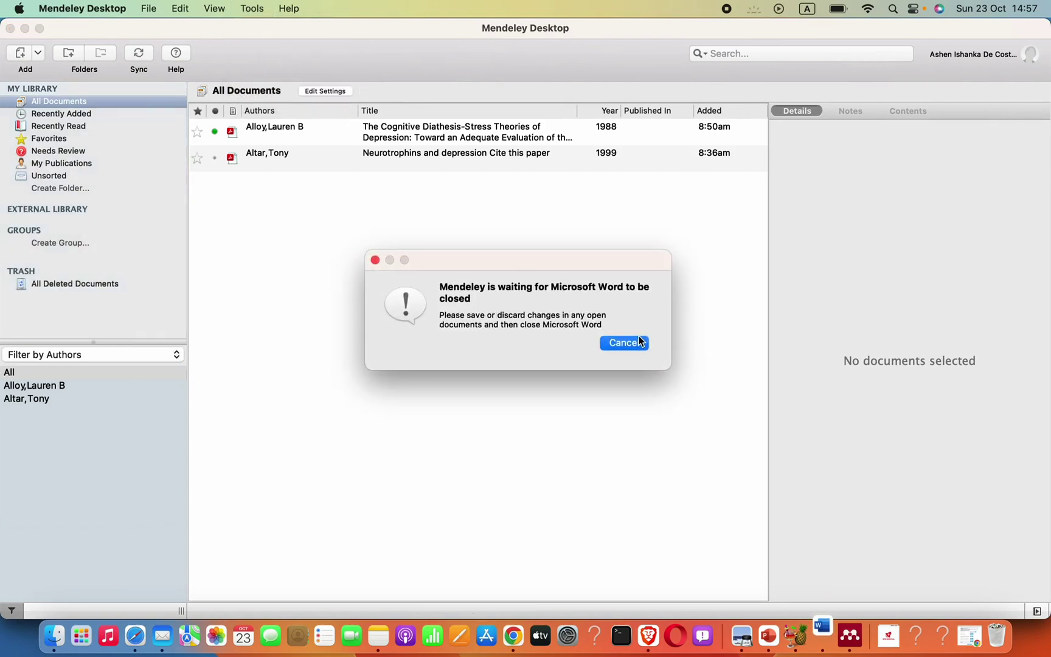
{"action": "left_click", "coordinate": [824, 646]}
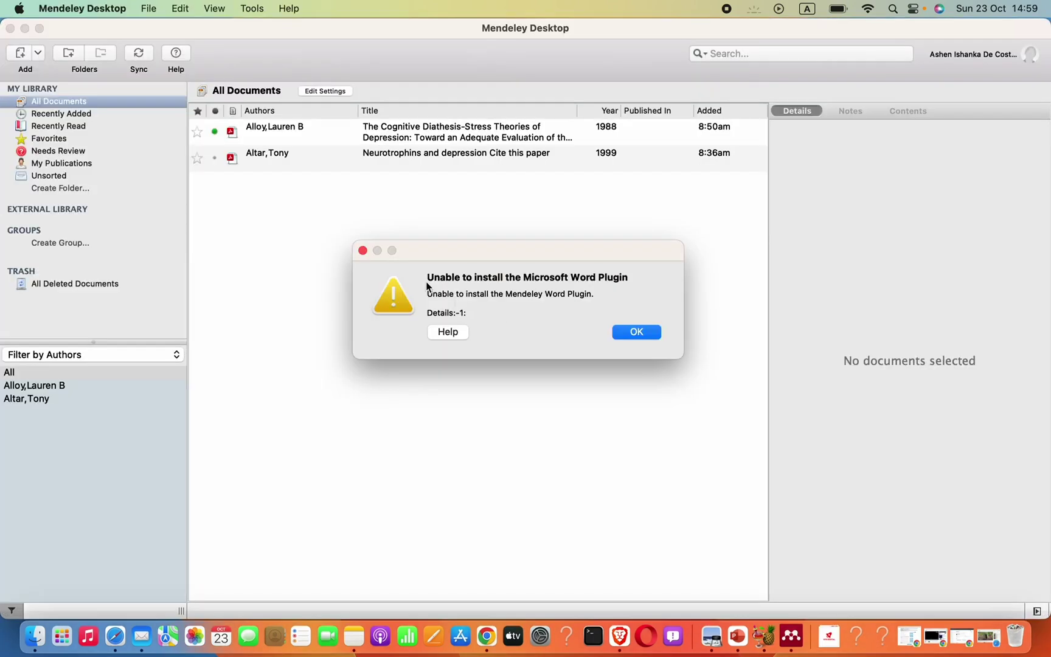
{"action": "left_click", "coordinate": [432, 271]}
{"action": "left_click", "coordinate": [637, 332]}
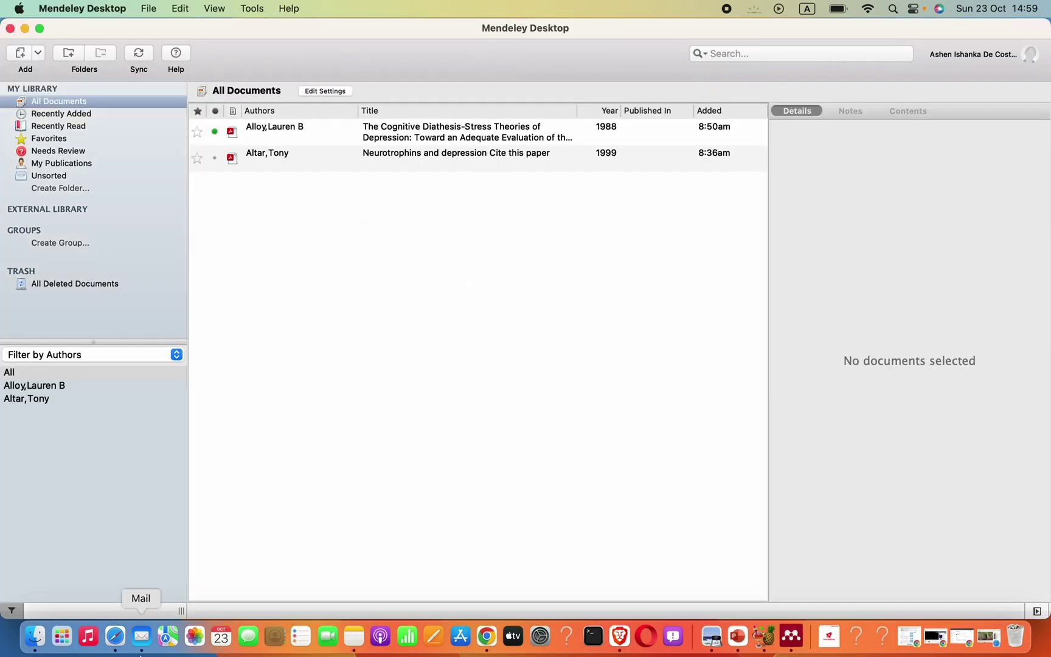
- Switch to Finder, locate Mendeley Desktop among the applications, and show its package contents
{"action": "left_click", "coordinate": [38, 641]}
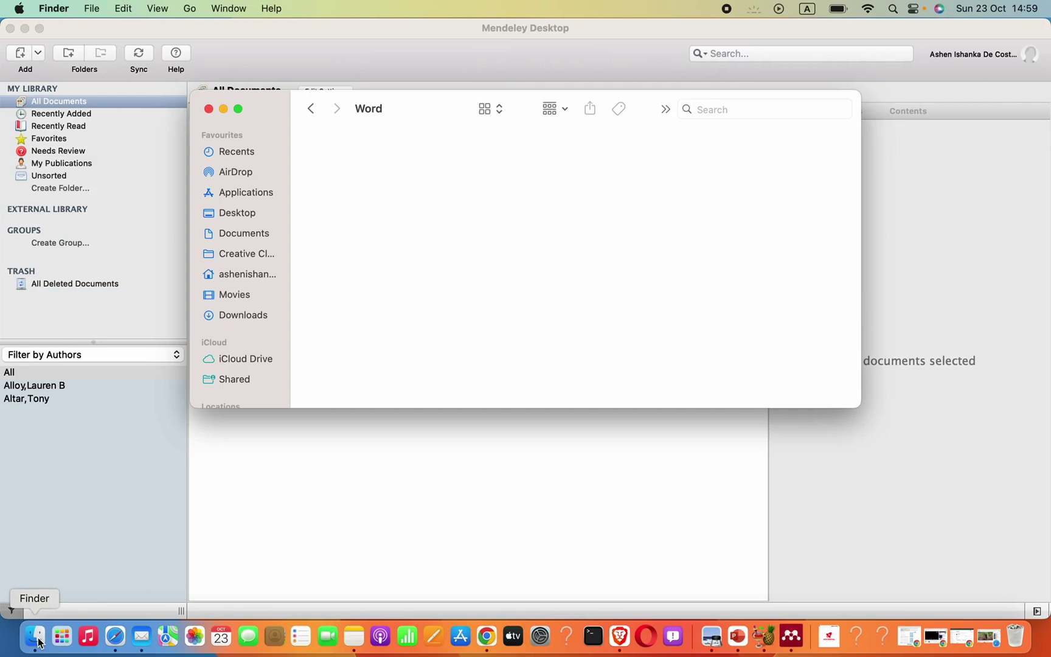
{"action": "left_click", "coordinate": [244, 193]}
{"action": "scroll", "coordinate": [364, 263], "scroll_direction": "down", "scroll_amount": 2}
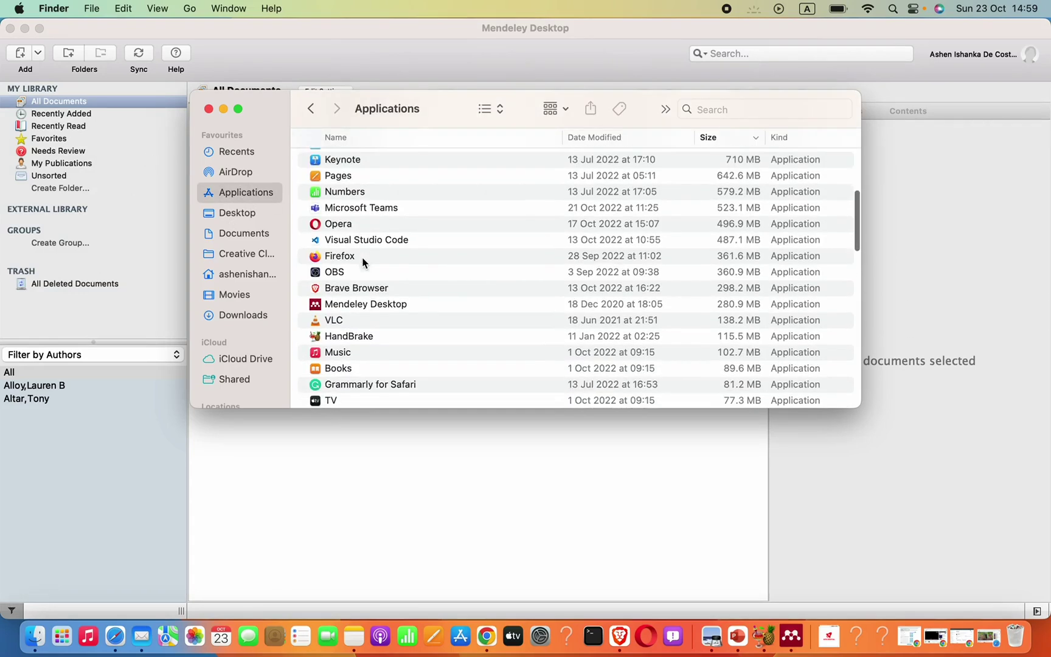
{"action": "scroll", "coordinate": [364, 262], "scroll_direction": "down", "scroll_amount": 3}
{"action": "left_click", "coordinate": [378, 227]}
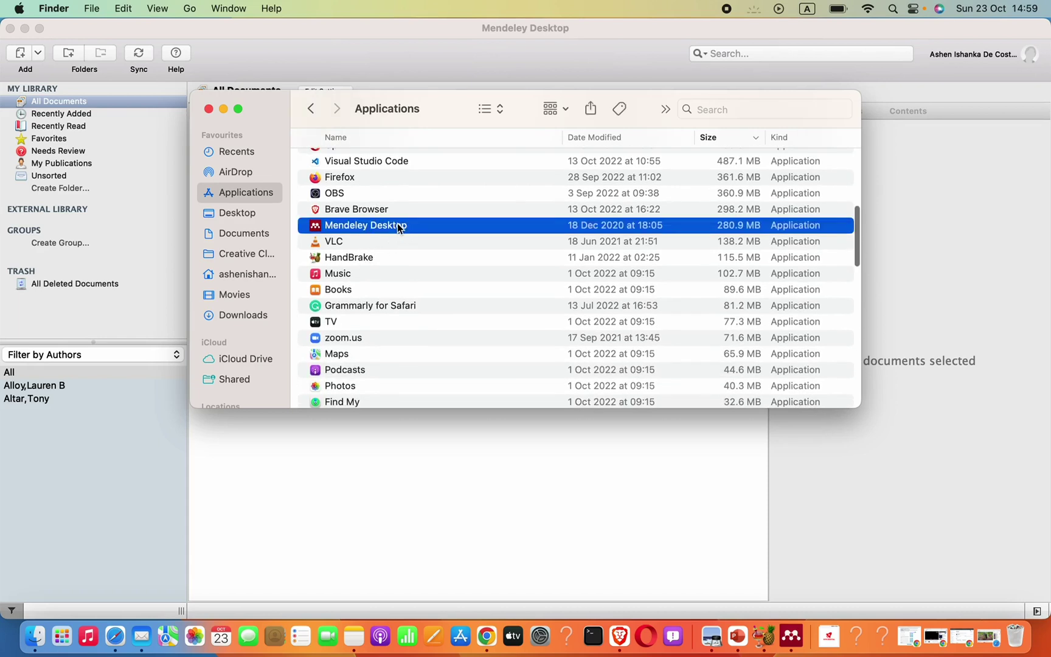
{"action": "right_click", "coordinate": [399, 227]}
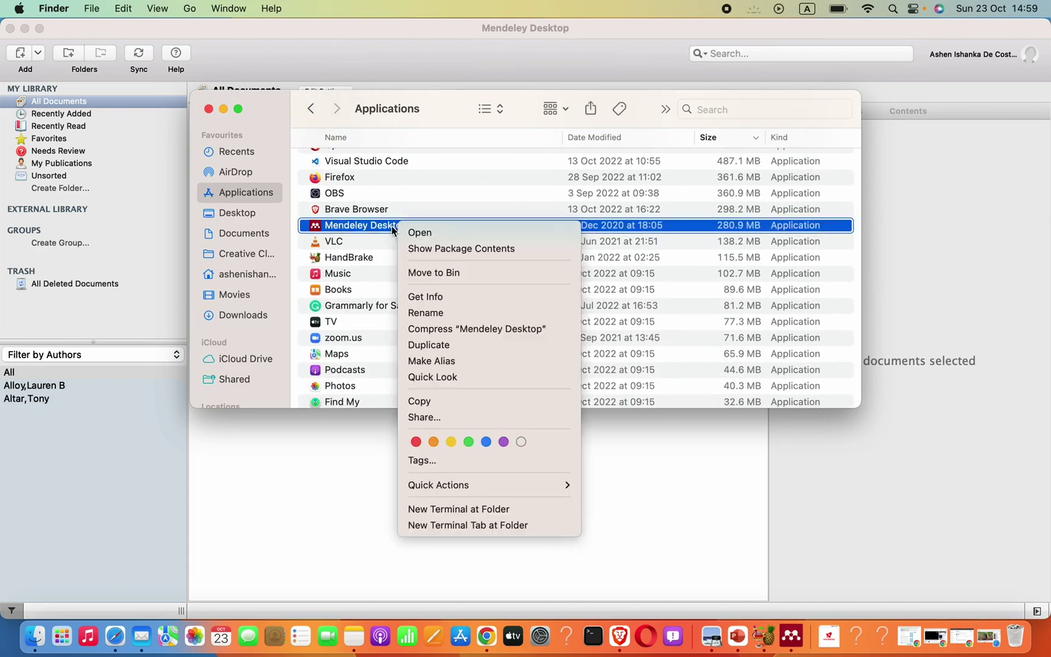
{"action": "left_click", "coordinate": [455, 249]}
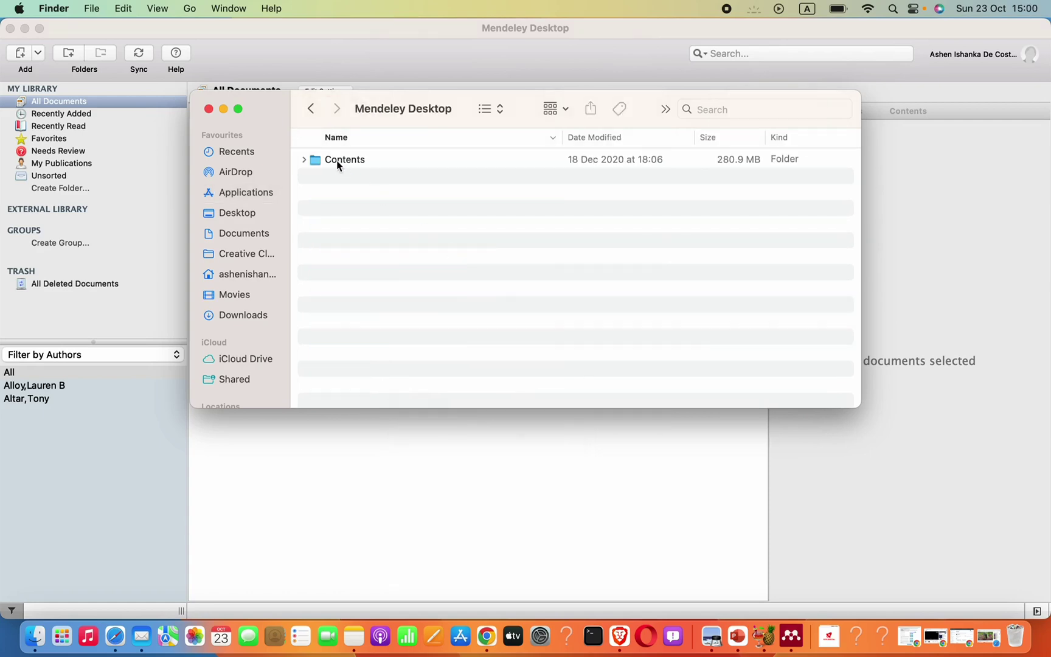
- Open the Resources folder inside the package's Contents and expand the macWordPlugin folder
{"action": "left_click", "coordinate": [337, 163]}
{"action": "double_click", "coordinate": [336, 163]}
{"action": "double_click", "coordinate": [340, 206]}
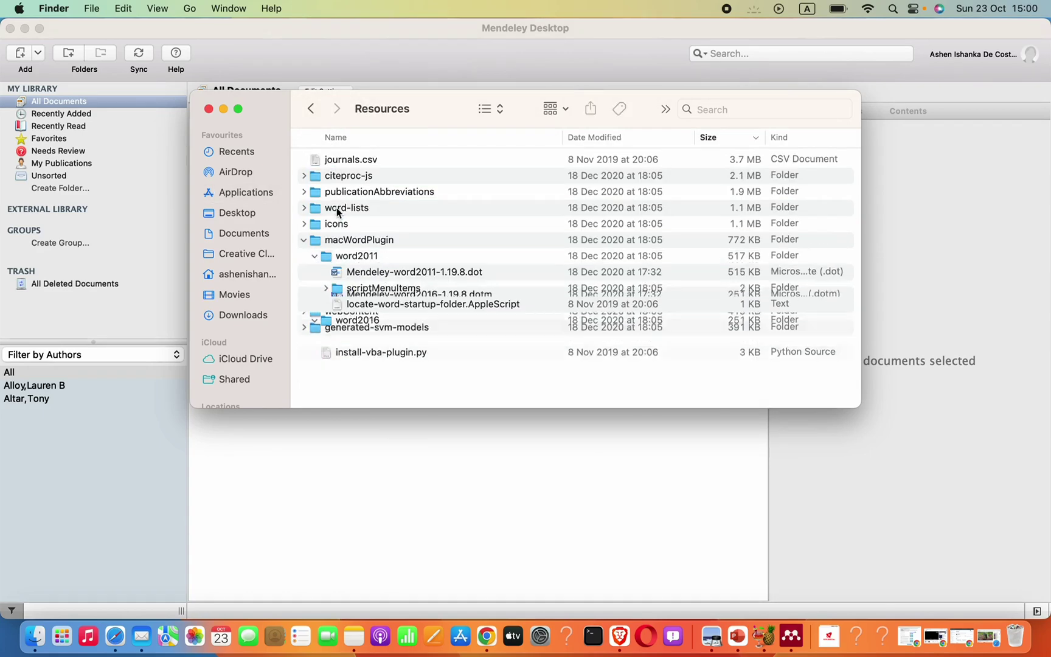
{"action": "left_click", "coordinate": [305, 241]}
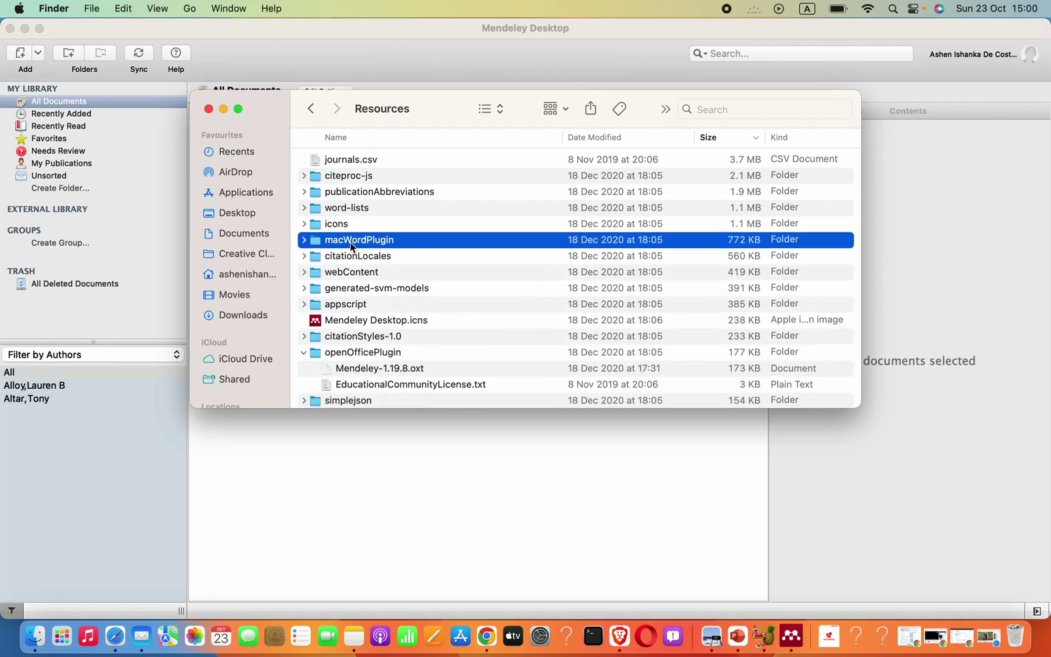
{"action": "left_click", "coordinate": [305, 240]}
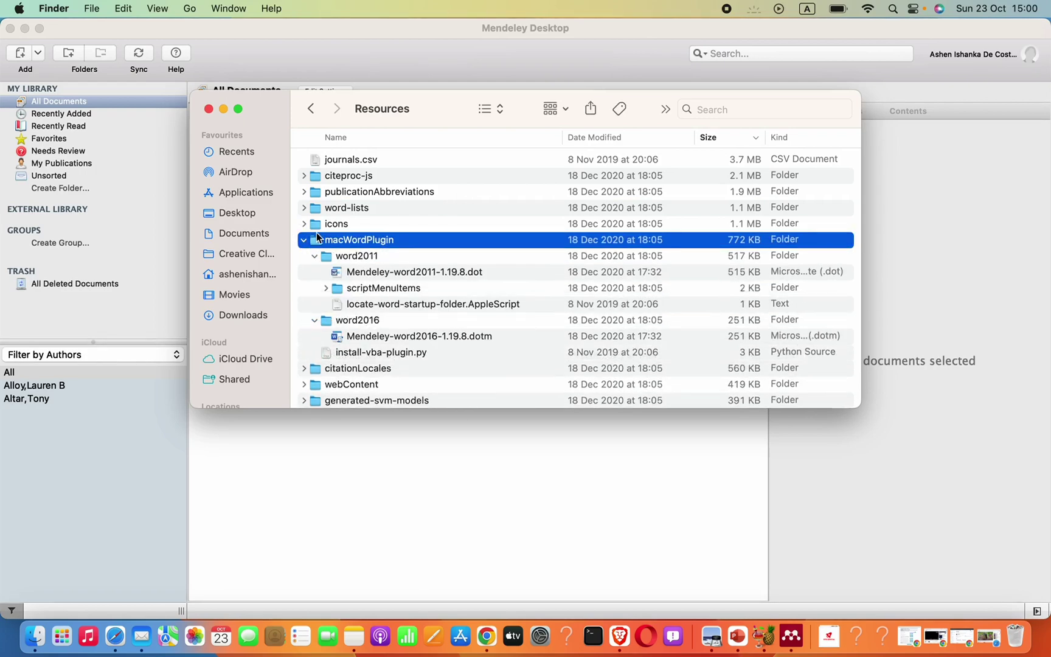
- Collapse the word2011 folder and copy Mendeley-word2016-1.19.8.dotm from the word2016 folder
{"action": "left_click", "coordinate": [311, 259]}
{"action": "left_click", "coordinate": [310, 257]}
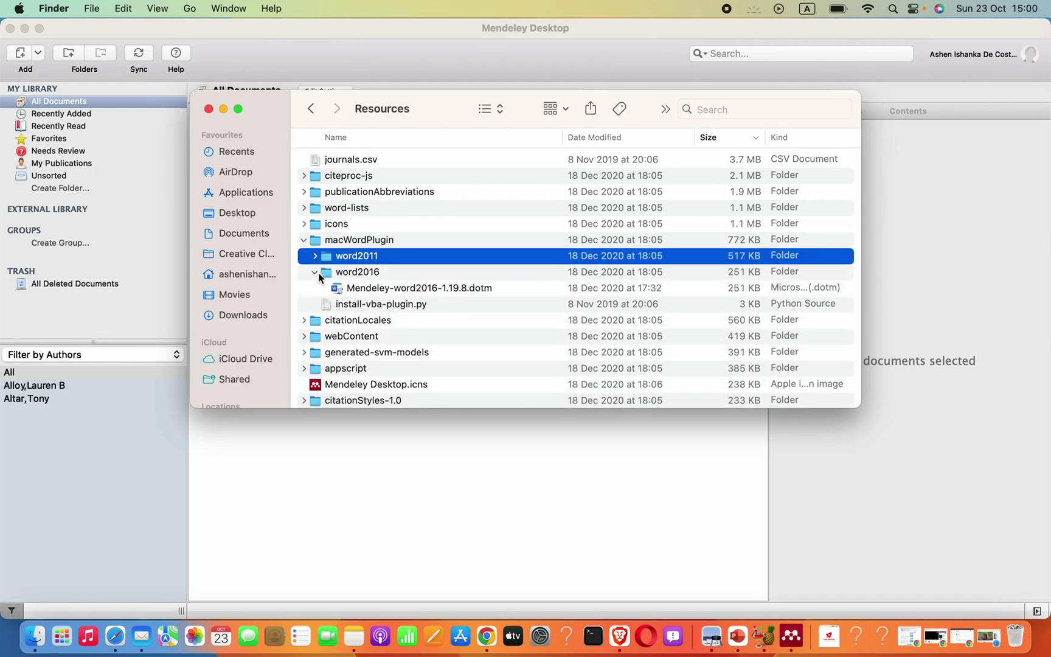
{"action": "left_click", "coordinate": [315, 273]}
{"action": "left_click", "coordinate": [315, 273]}
{"action": "left_click", "coordinate": [396, 294]}
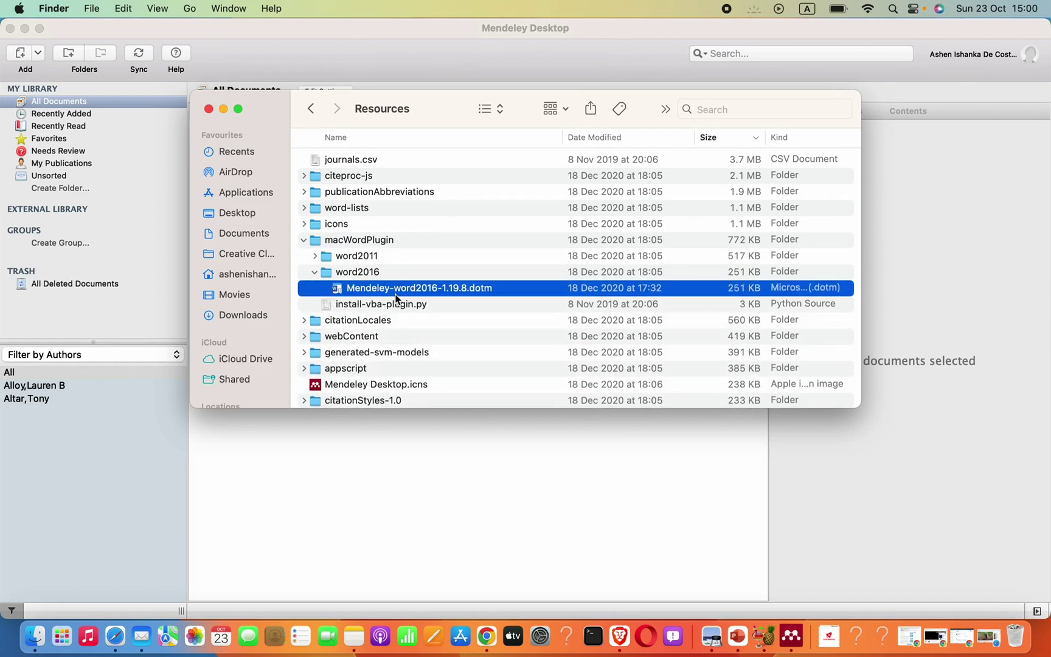
{"action": "right_click", "coordinate": [391, 290]}
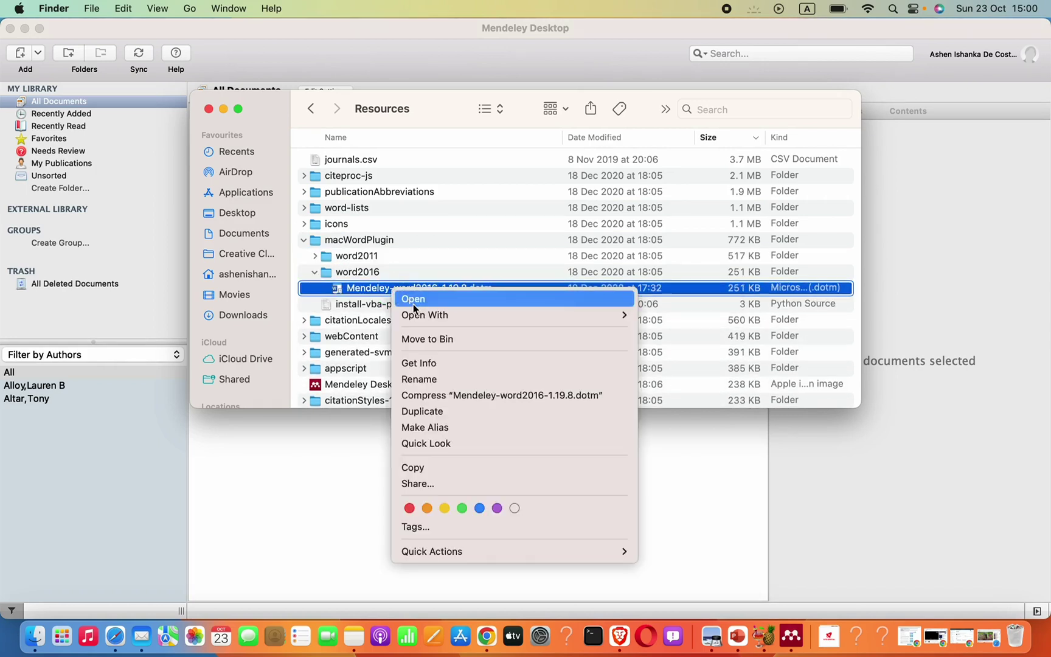
{"action": "left_click", "coordinate": [428, 466]}
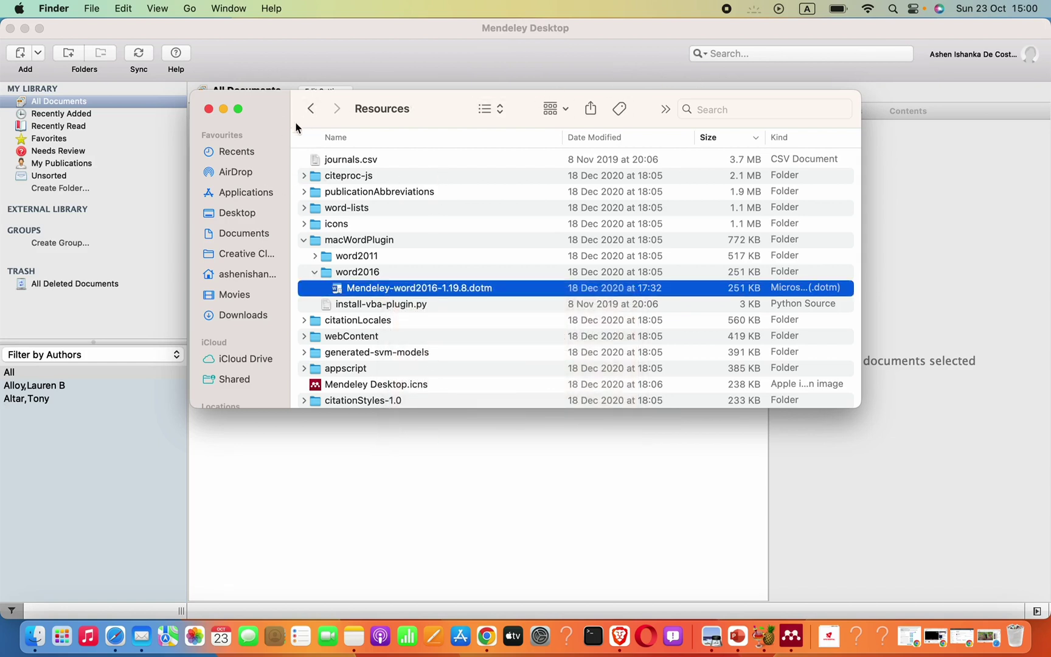
- Search this Mac for "Startup" and select the Start-up folder located in UBF8T346G9.Office's User Content
{"action": "left_click", "coordinate": [764, 111]}
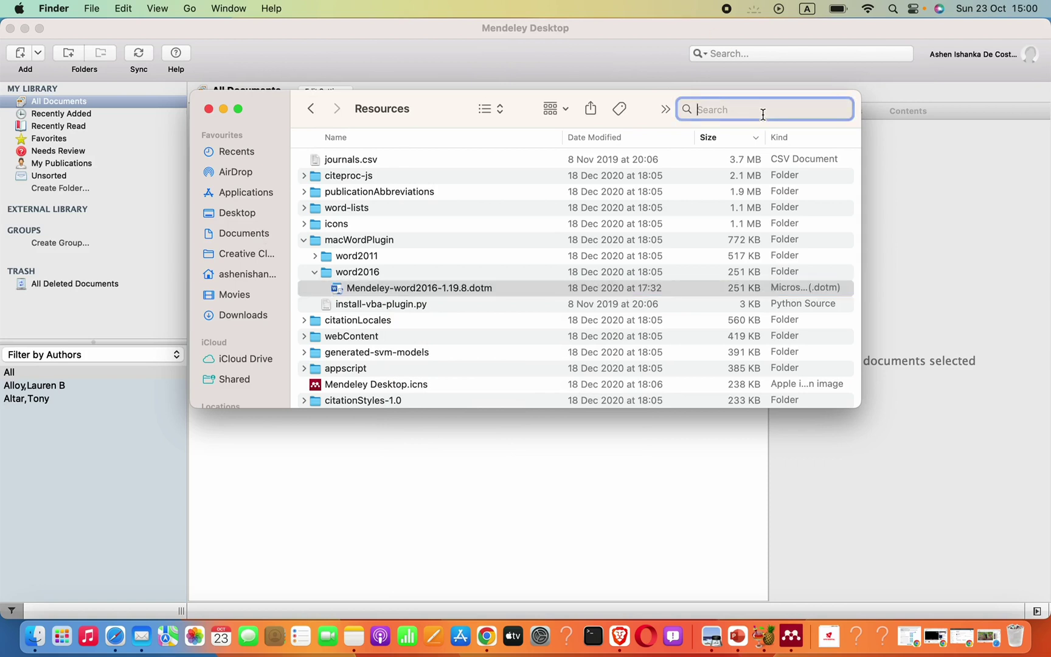
{"action": "type", "text": "Star"}
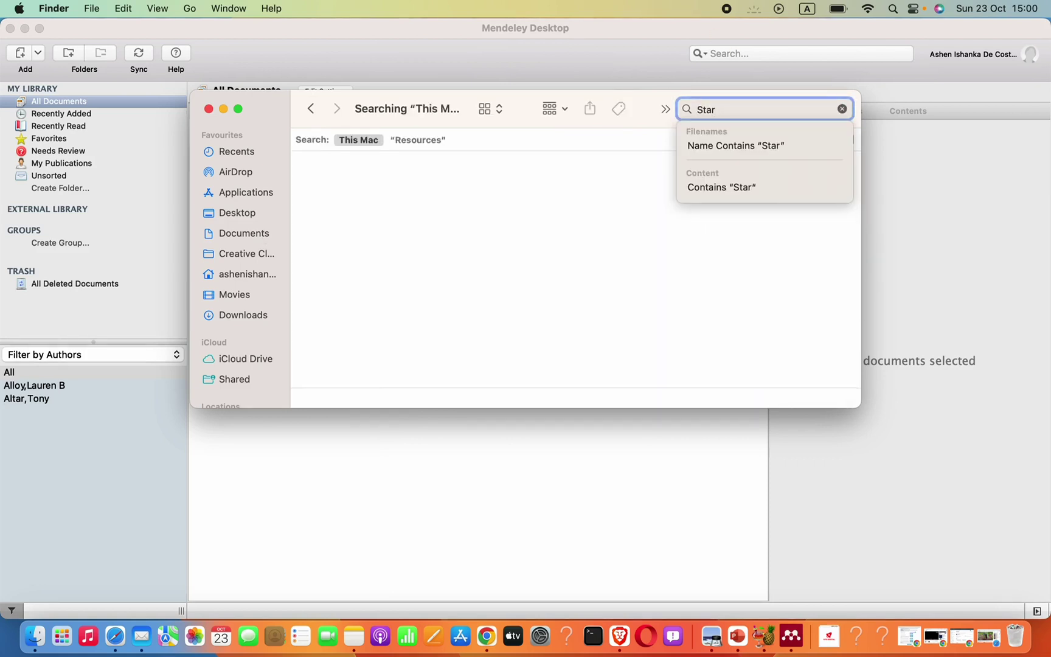
{"action": "type", "text": "tup"}
{"action": "key", "text": "Return"}
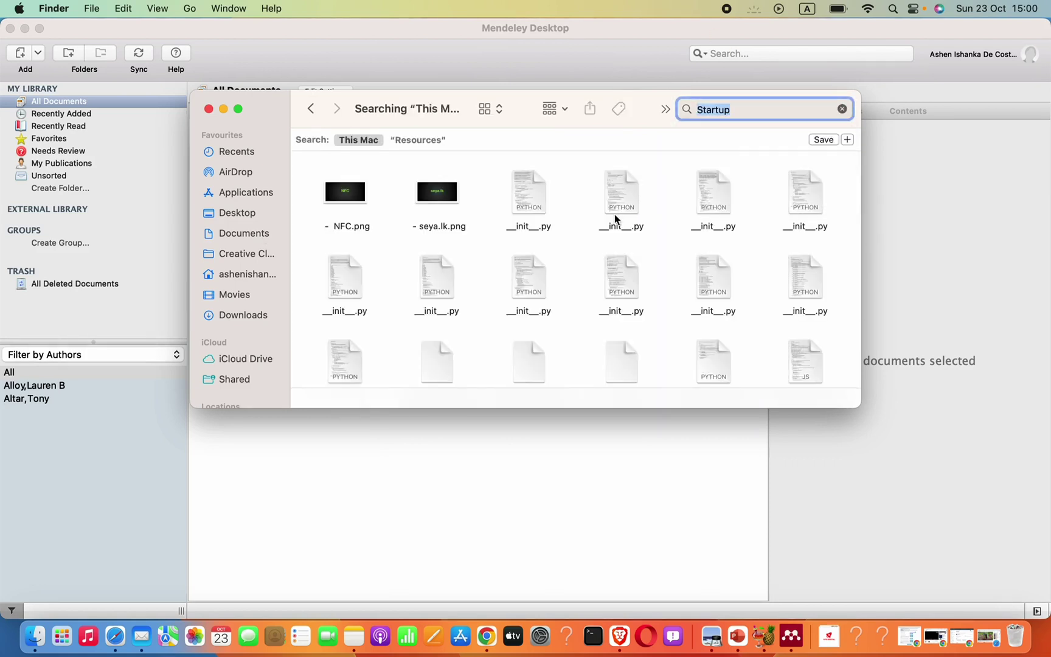
{"action": "scroll", "coordinate": [617, 220], "scroll_direction": "down", "scroll_amount": 15}
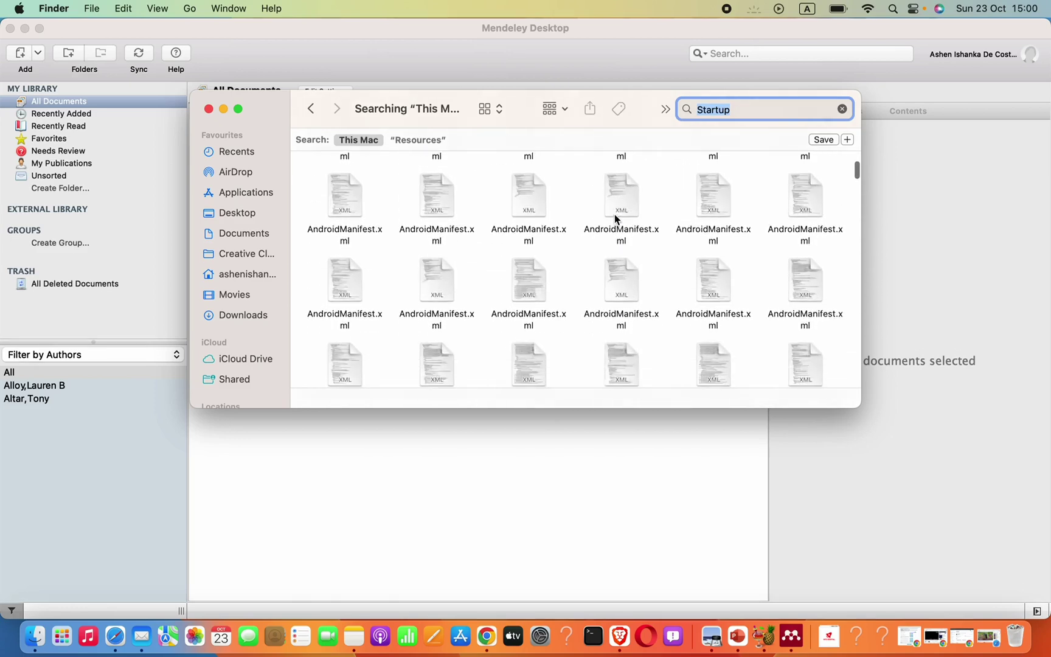
{"action": "scroll", "coordinate": [614, 219], "scroll_direction": "down", "scroll_amount": 20}
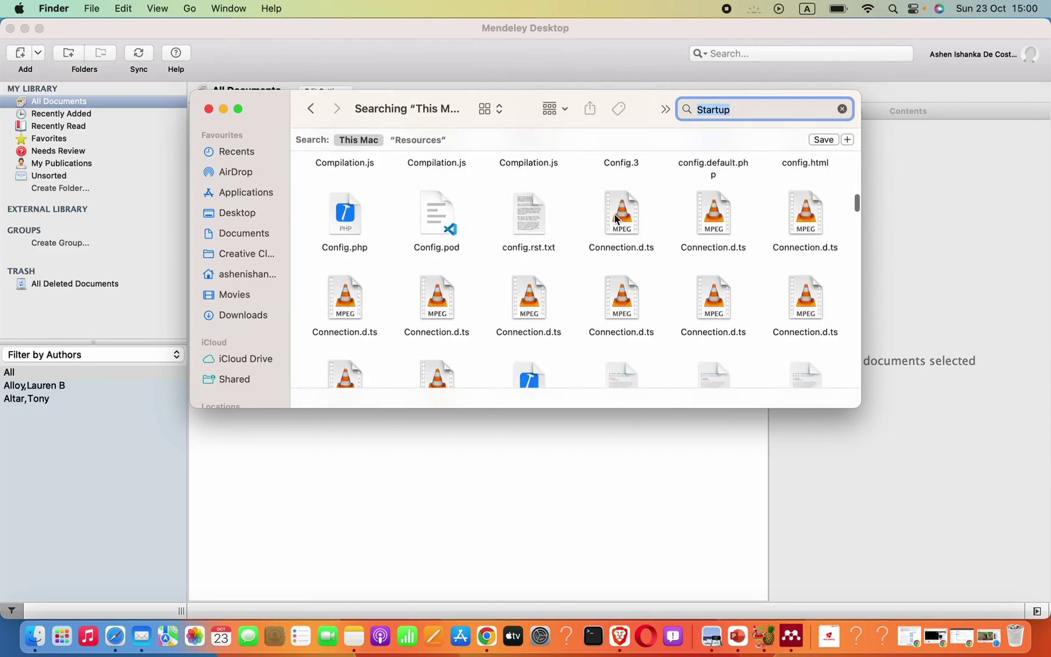
{"action": "scroll", "coordinate": [616, 219], "scroll_direction": "down", "scroll_amount": 20}
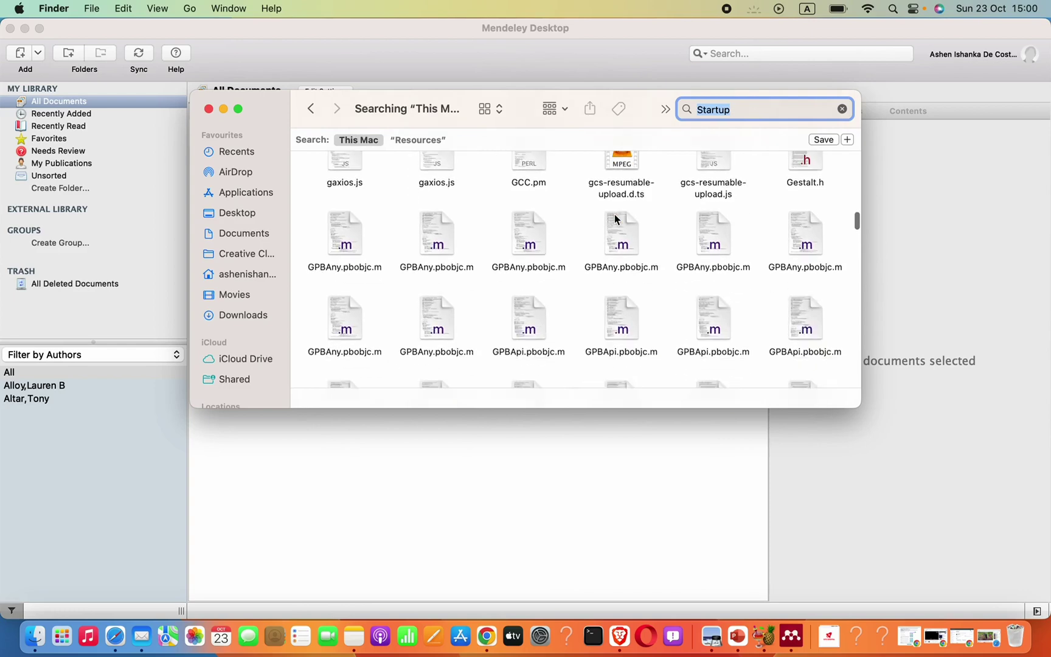
{"action": "scroll", "coordinate": [615, 219], "scroll_direction": "down", "scroll_amount": 20}
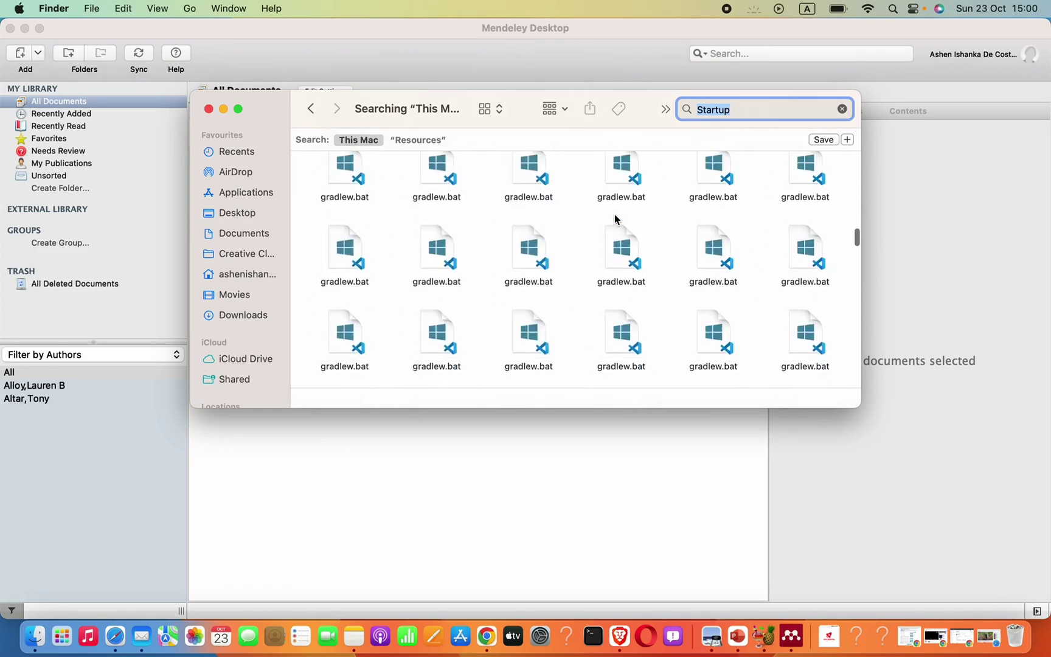
{"action": "scroll", "coordinate": [616, 219], "scroll_direction": "down", "scroll_amount": 20}
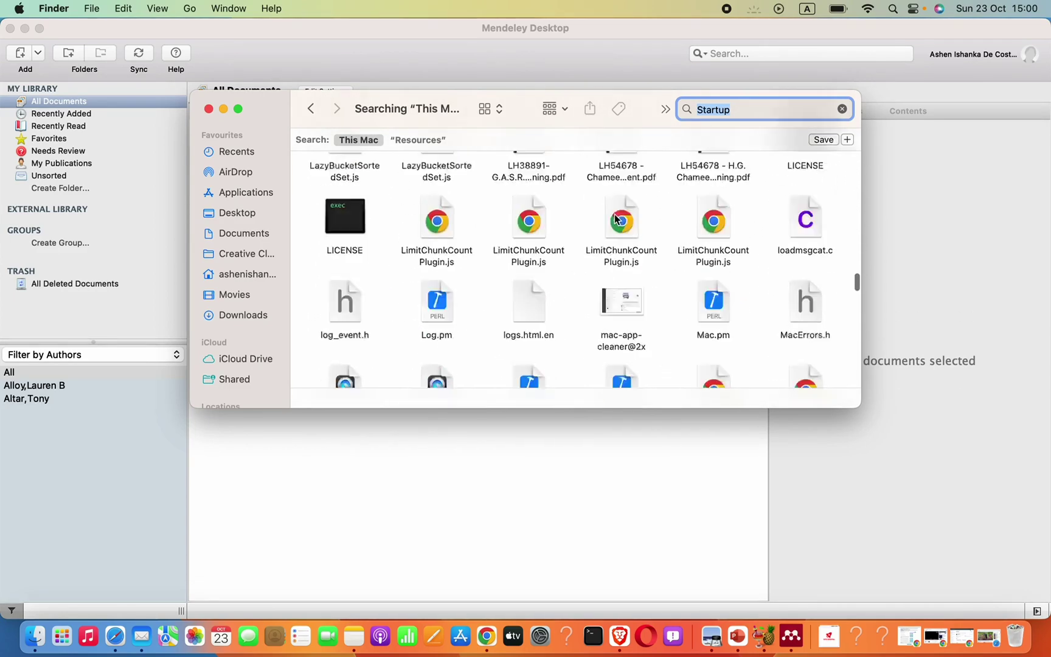
{"action": "scroll", "coordinate": [615, 219], "scroll_direction": "down", "scroll_amount": 20}
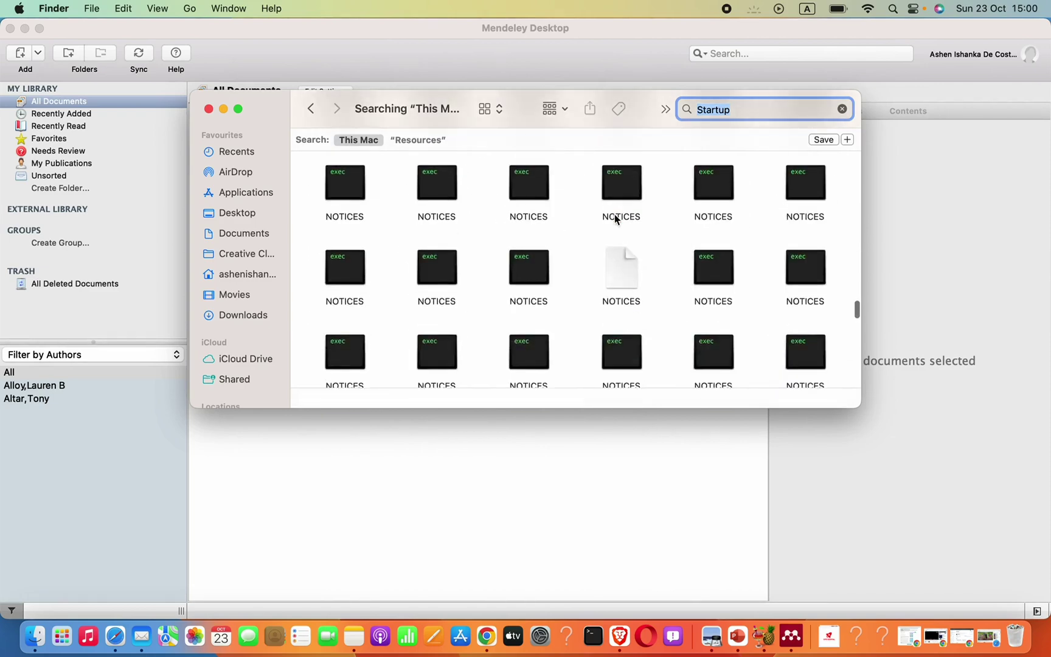
{"action": "scroll", "coordinate": [616, 219], "scroll_direction": "down", "scroll_amount": 20}
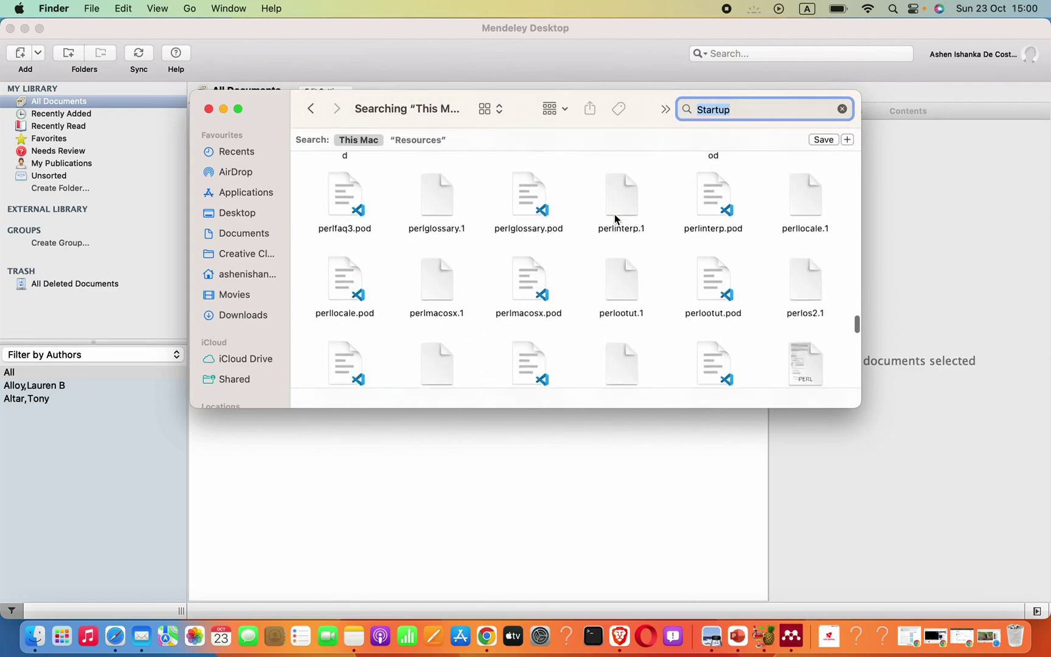
{"action": "scroll", "coordinate": [615, 219], "scroll_direction": "down", "scroll_amount": 20}
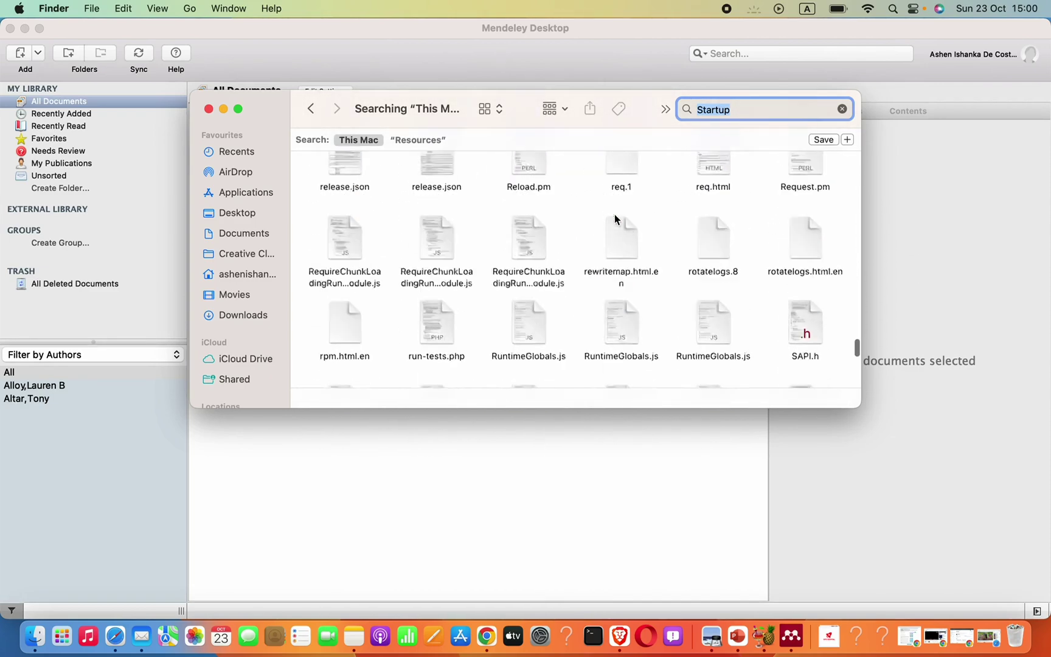
{"action": "scroll", "coordinate": [615, 219], "scroll_direction": "down", "scroll_amount": 20}
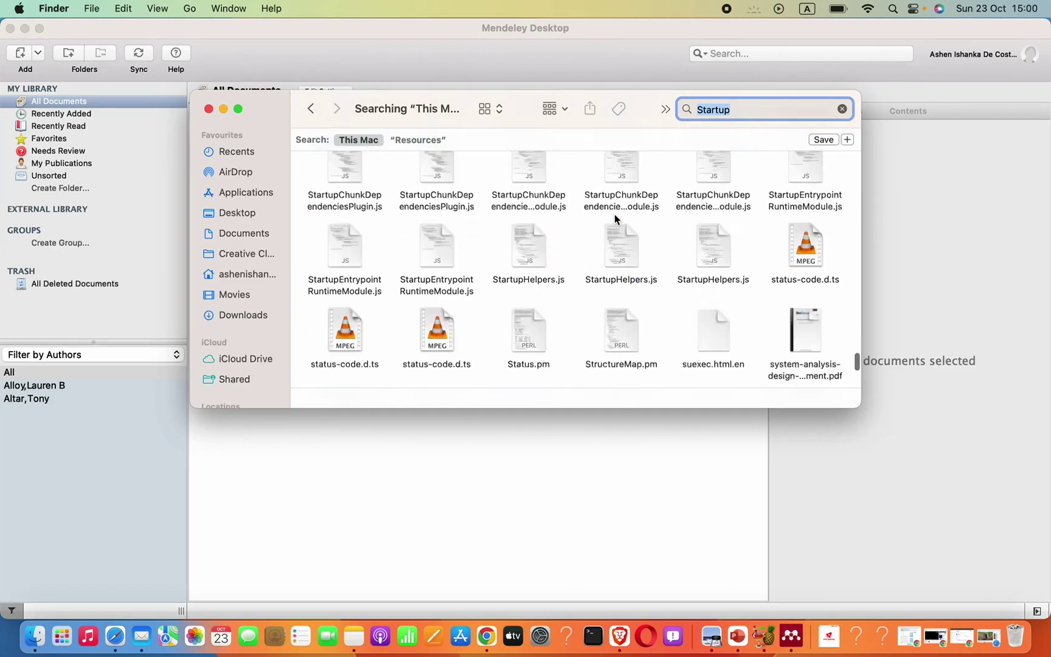
{"action": "scroll", "coordinate": [614, 214], "scroll_direction": "up", "scroll_amount": 5}
{"action": "left_click", "coordinate": [432, 255]}
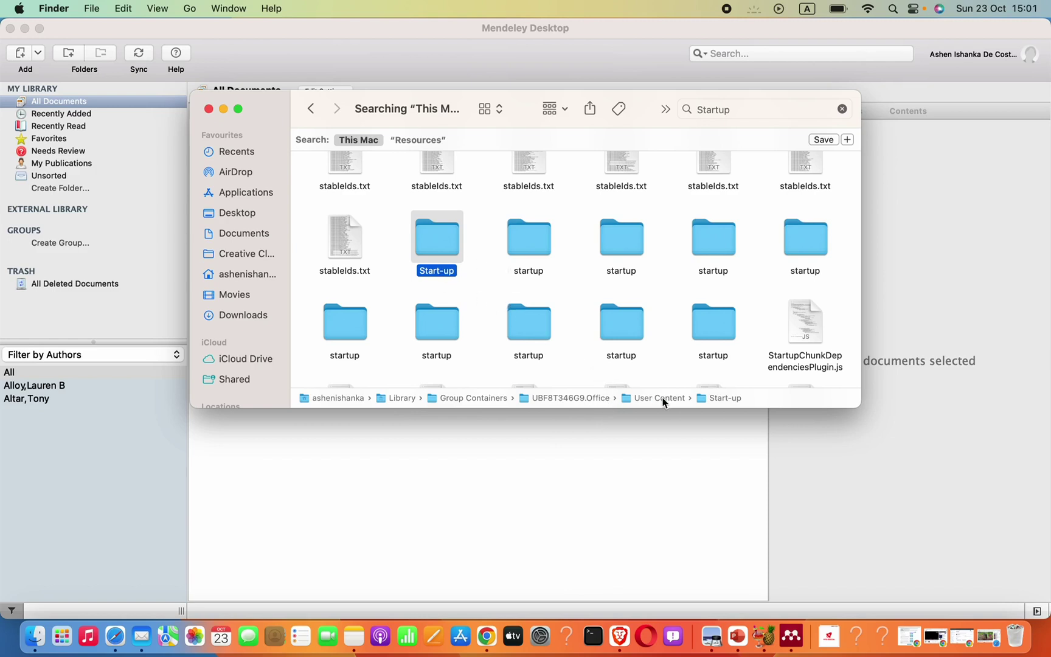
- Open the Word folder inside Start-up and paste the copied Mendeley .dotm plugin file there
{"action": "double_click", "coordinate": [442, 257]}
{"action": "double_click", "coordinate": [418, 176]}
{"action": "right_click", "coordinate": [416, 179]}
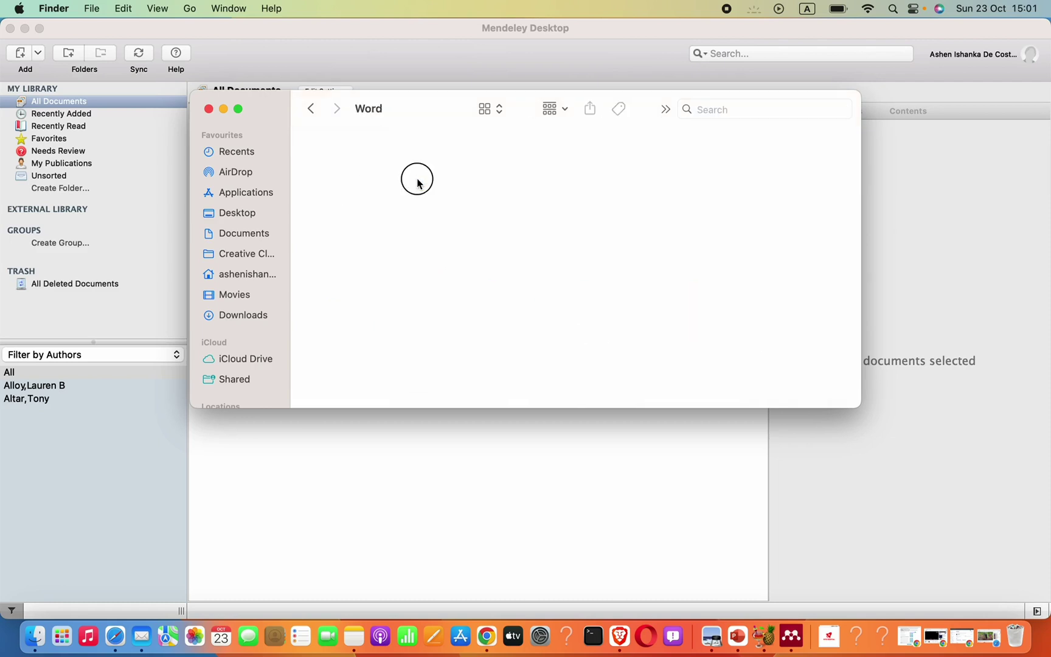
{"action": "left_click", "coordinate": [393, 199]}
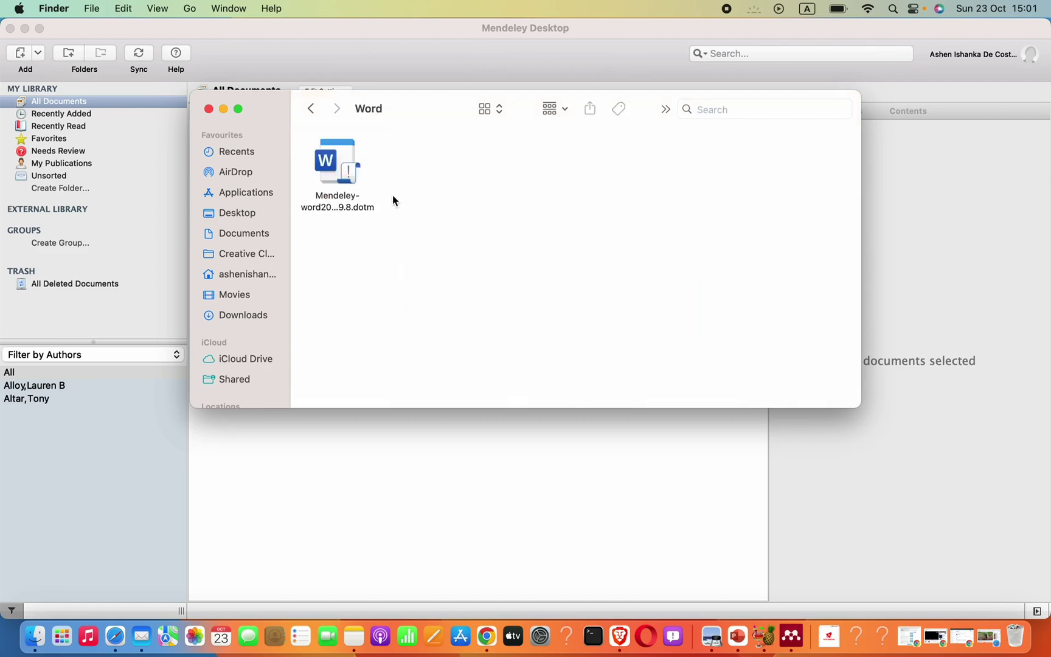
- Switch to Mendeley Desktop, close and relaunch it, and check the MS Word plugin entry among its tools
{"action": "left_click", "coordinate": [429, 456]}
{"action": "left_click", "coordinate": [240, 8]}
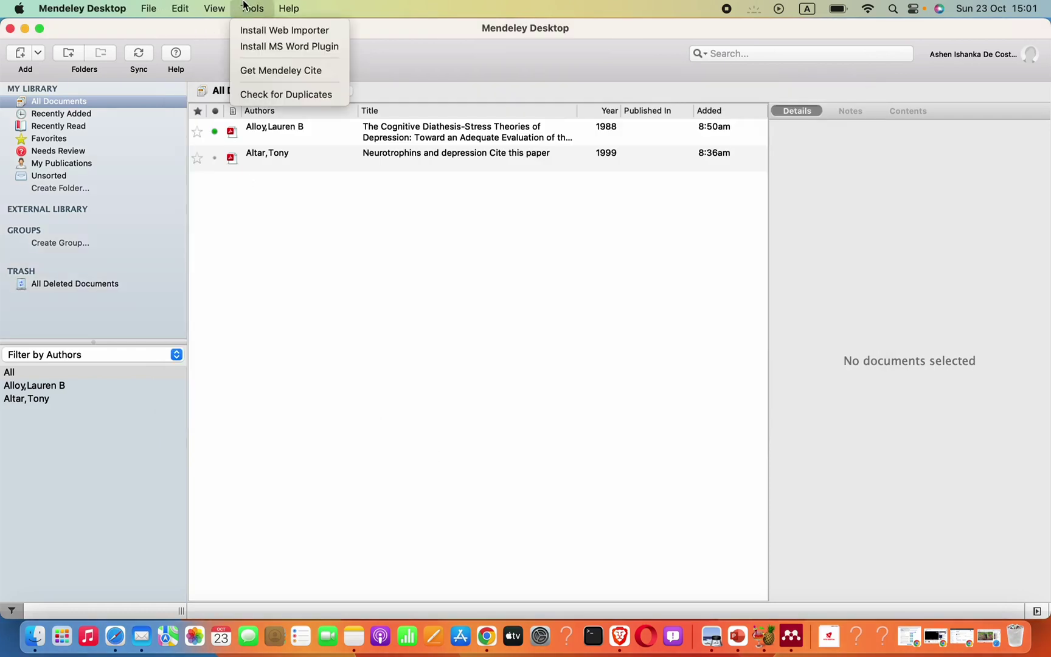
{"action": "left_click", "coordinate": [11, 28]}
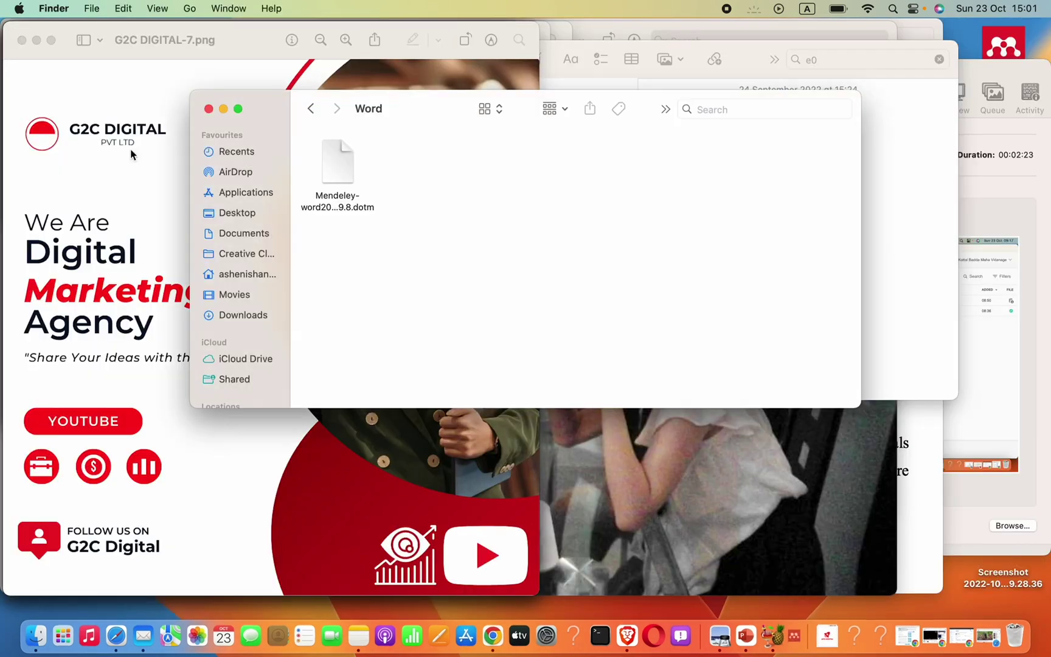
{"action": "key", "text": "super+space"}
{"action": "type", "text": "m"}
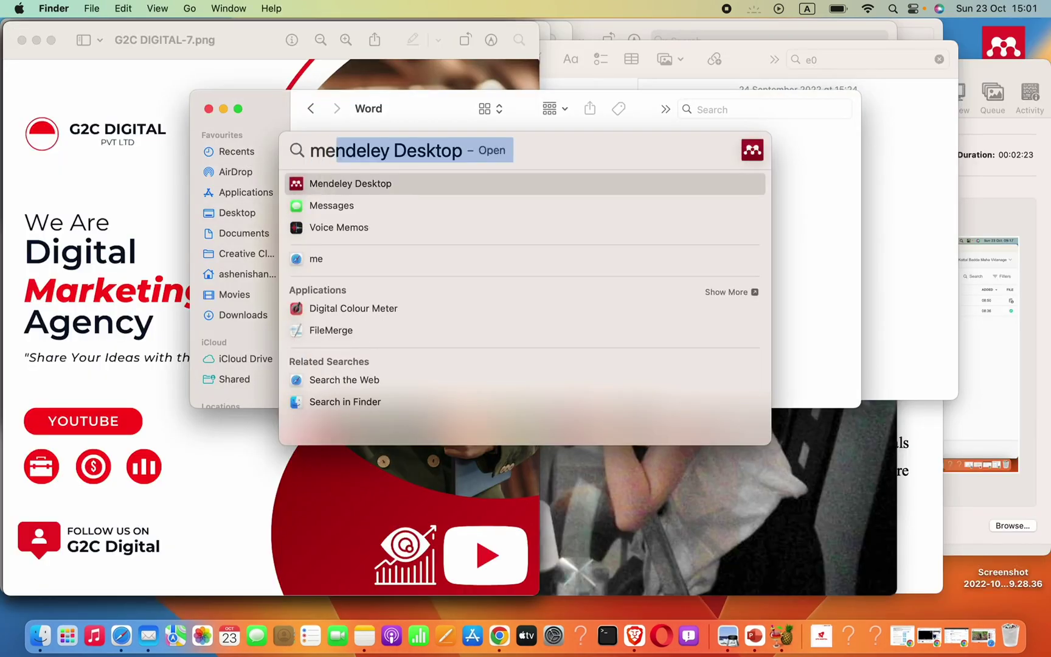
{"action": "key", "text": "Return"}
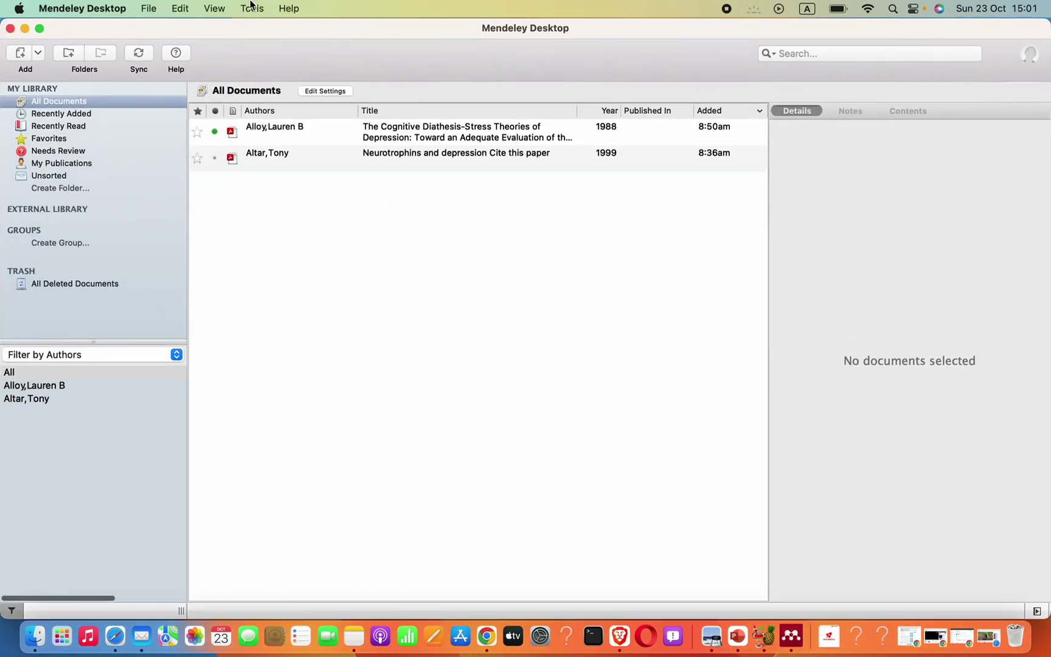
{"action": "left_click", "coordinate": [251, 9]}
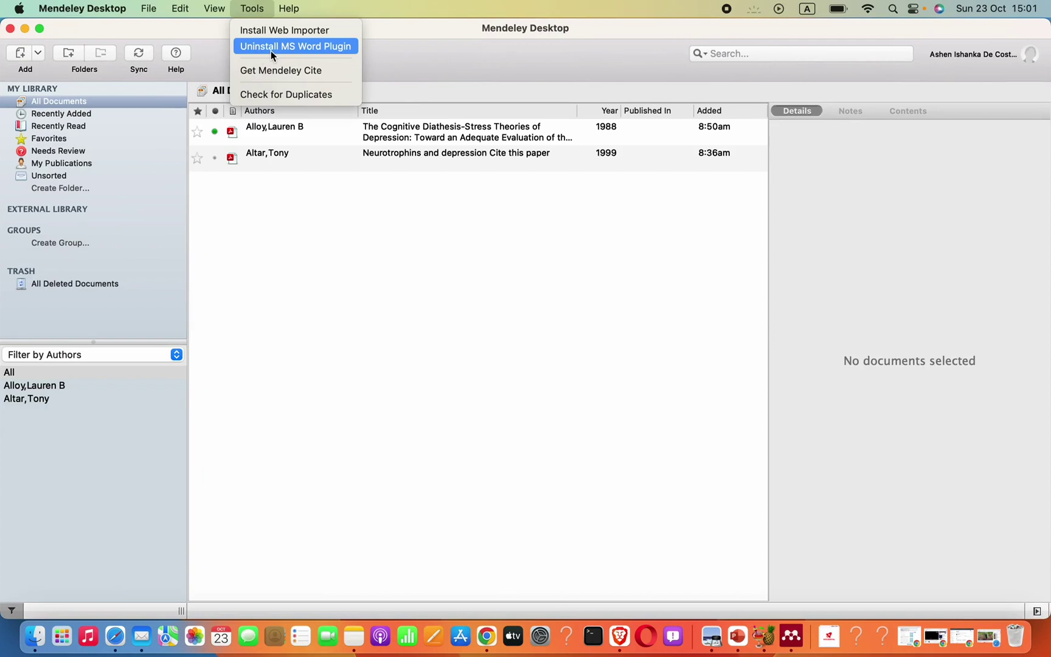
- Search the installed applications for "wo" and launch Microsoft Word
{"action": "left_click", "coordinate": [66, 636]}
{"action": "scroll", "coordinate": [495, 98], "scroll_direction": "left", "scroll_amount": 3}
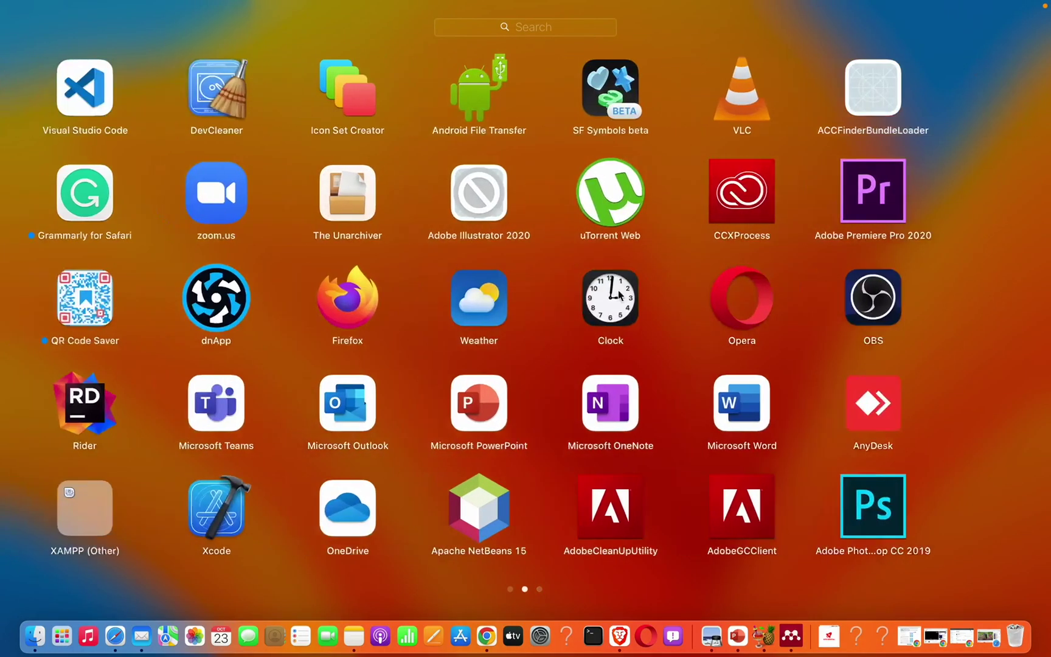
{"action": "type", "text": "wo"}
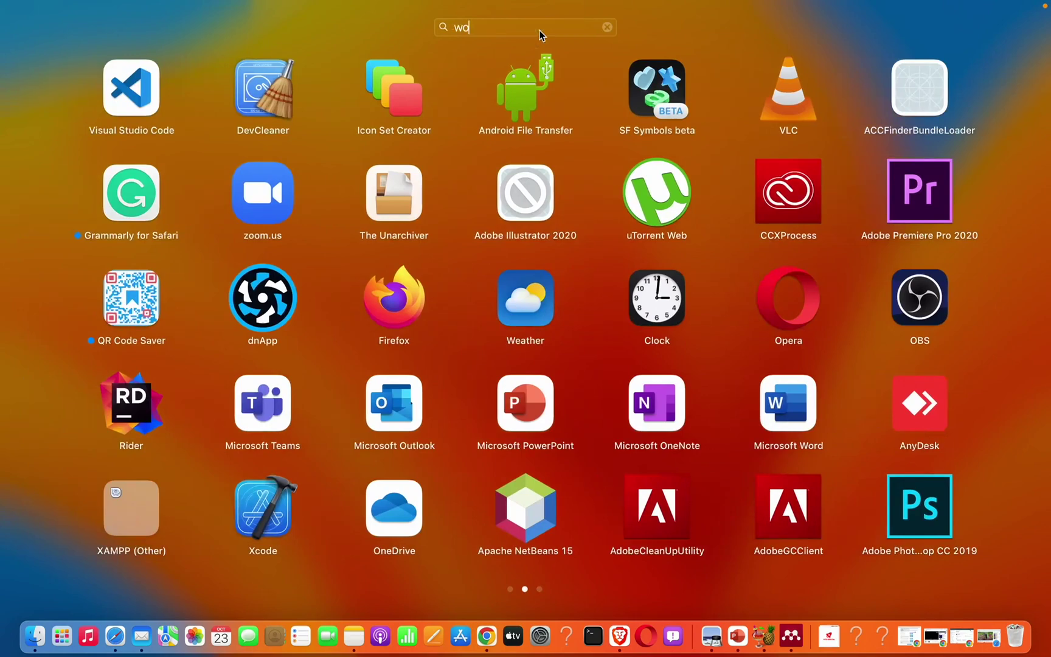
{"action": "key", "text": "Return"}
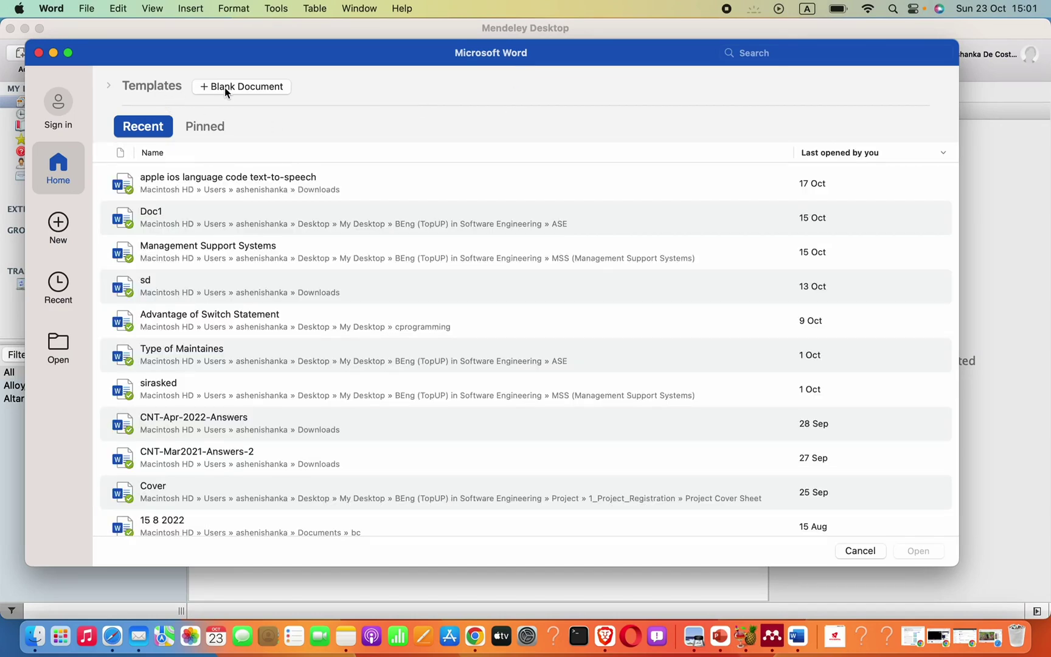
- Create a blank document and inspect its reference tools for the Mendeley citation commands
{"action": "left_click", "coordinate": [225, 87]}
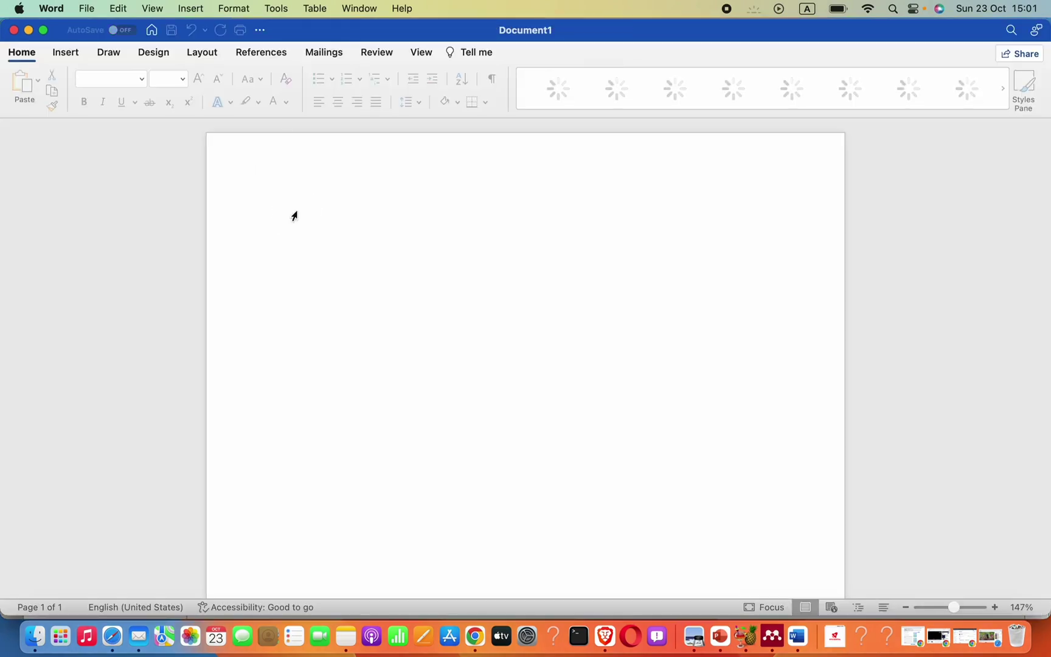
{"action": "left_click", "coordinate": [255, 54]}
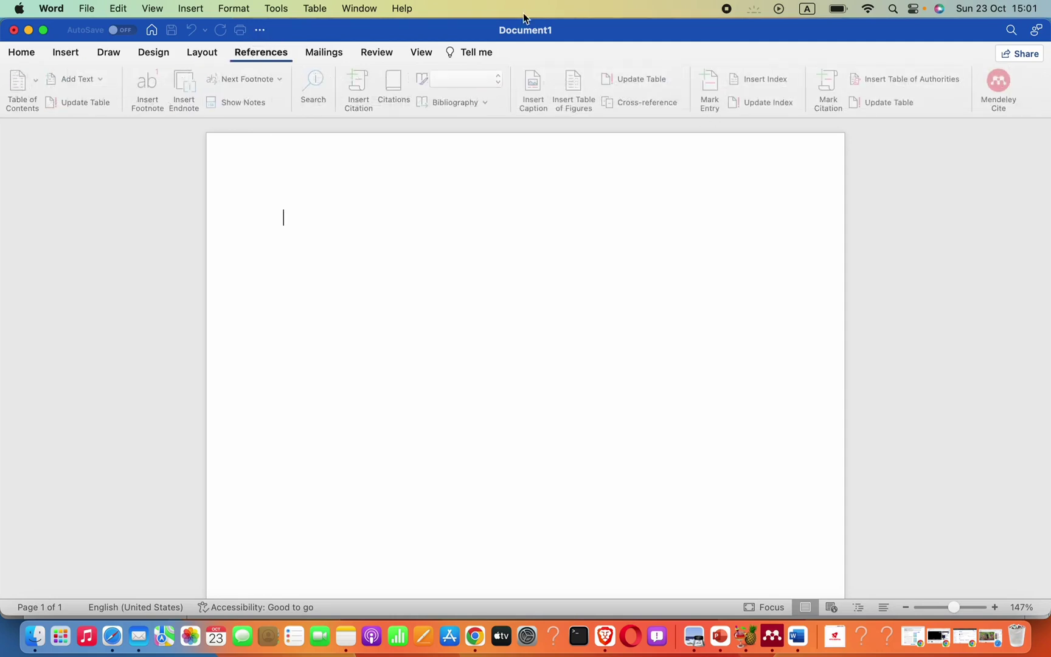
{"action": "left_click", "coordinate": [253, 51]}
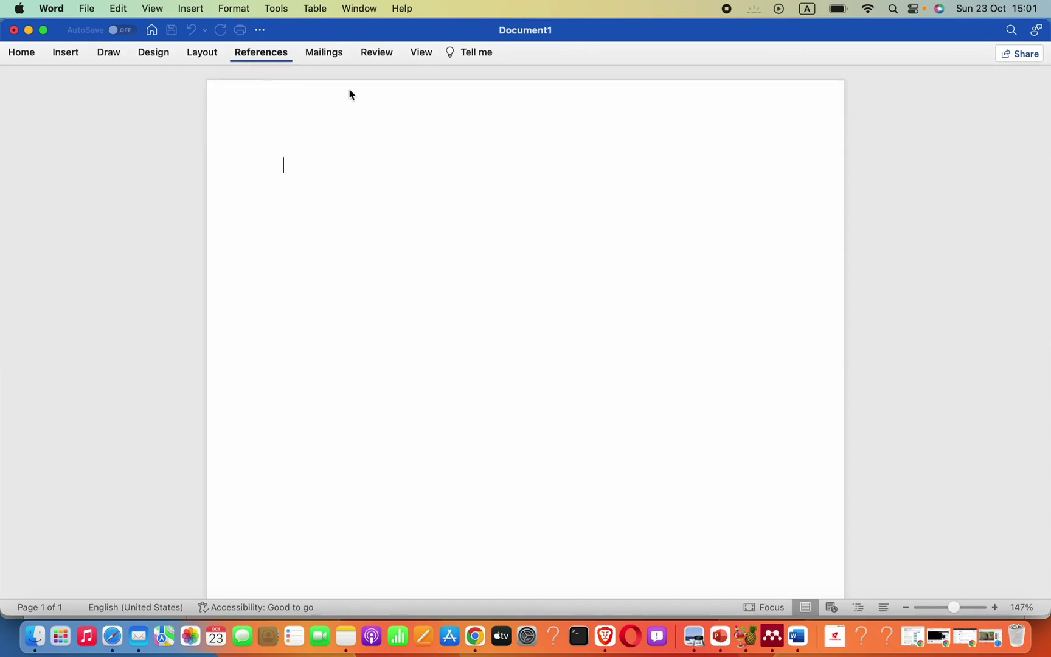
{"action": "key", "text": "super+alt+r"}
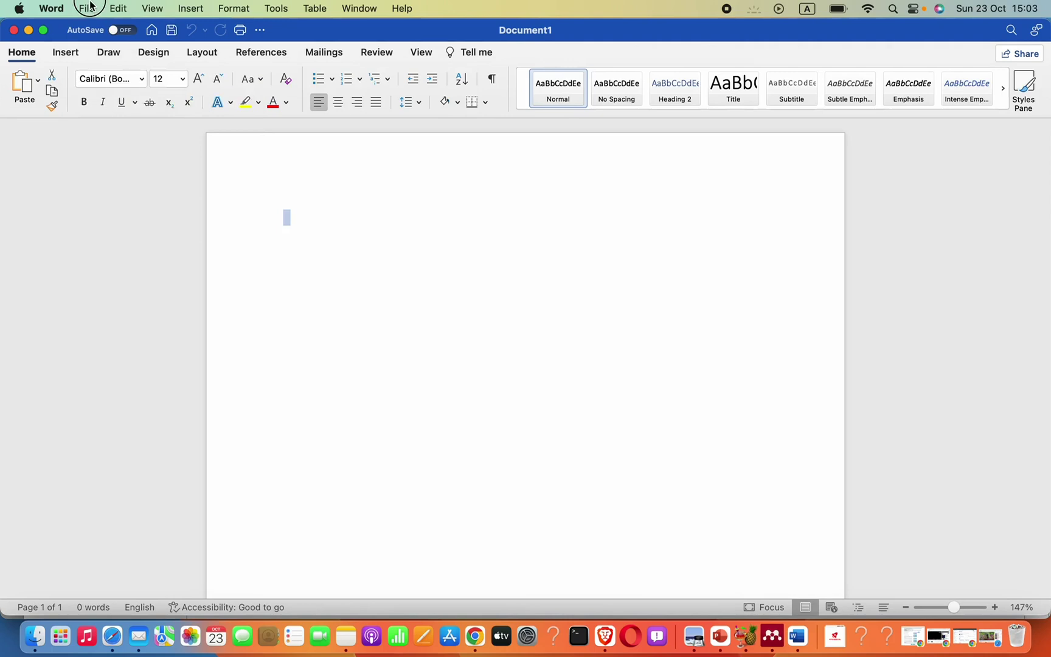
- Close the blank document and bring up Word's start gallery again
{"action": "left_click", "coordinate": [87, 8]}
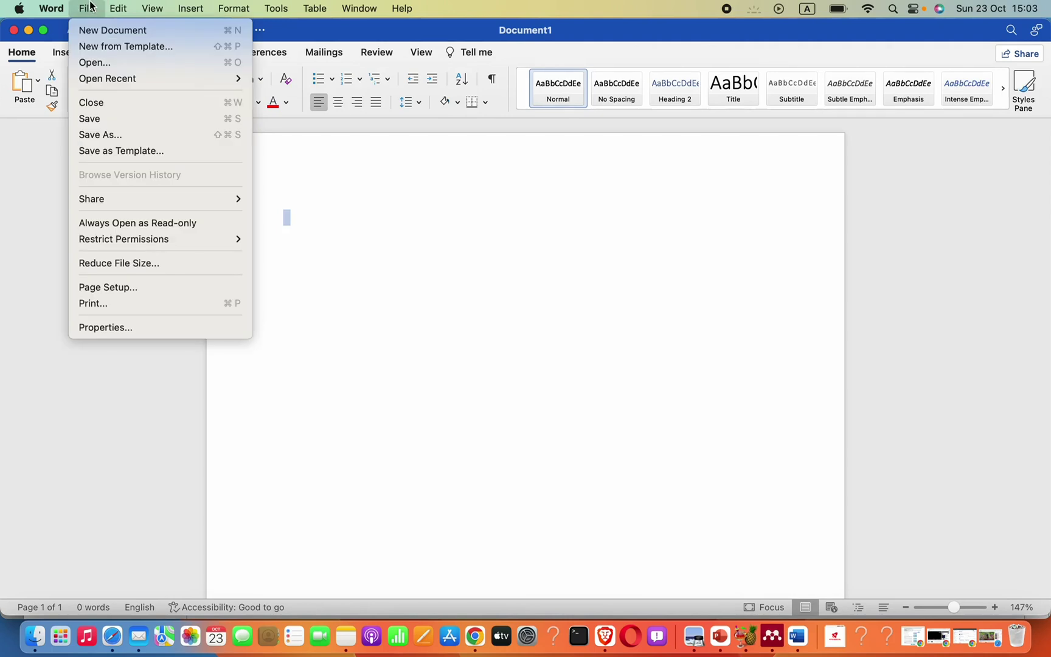
{"action": "left_click", "coordinate": [110, 105]}
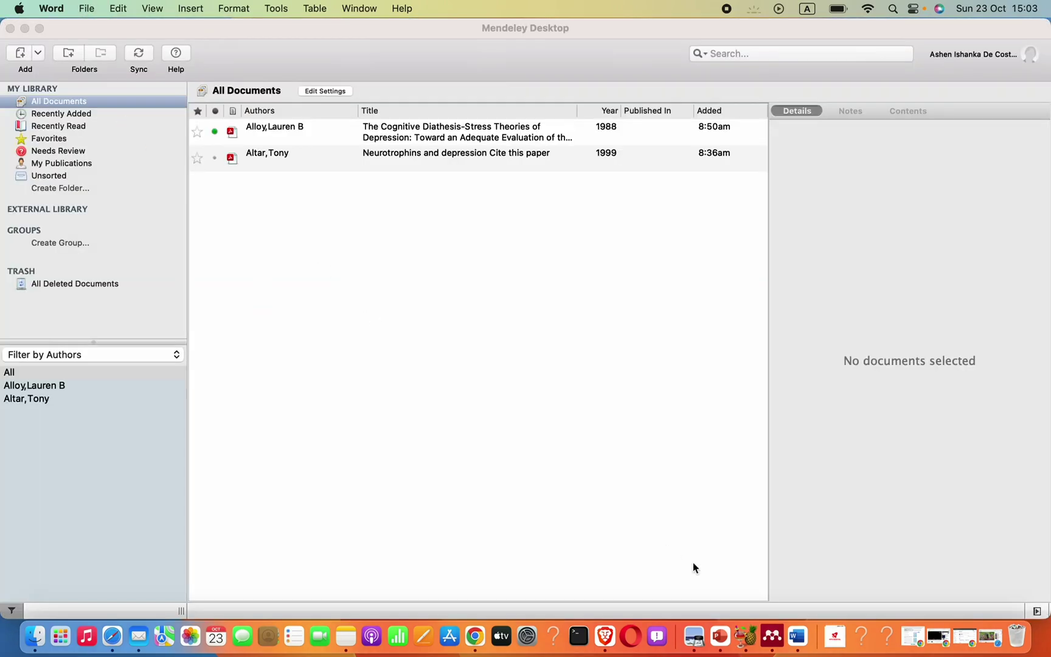
{"action": "left_click", "coordinate": [797, 636]}
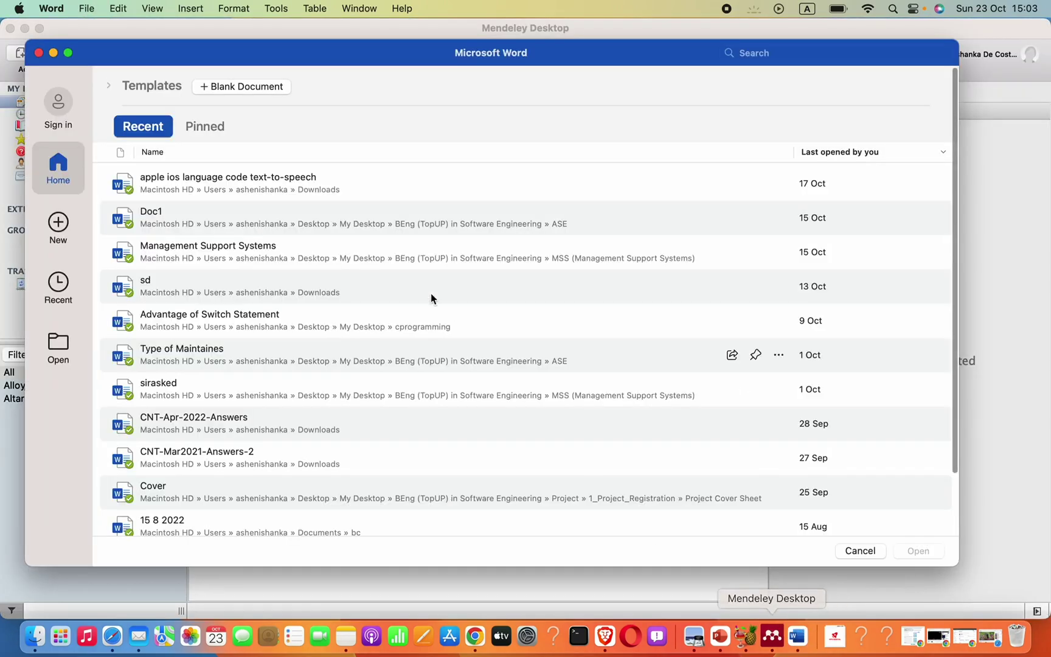
{"action": "left_click", "coordinate": [57, 102]}
{"action": "left_click", "coordinate": [479, 180]}
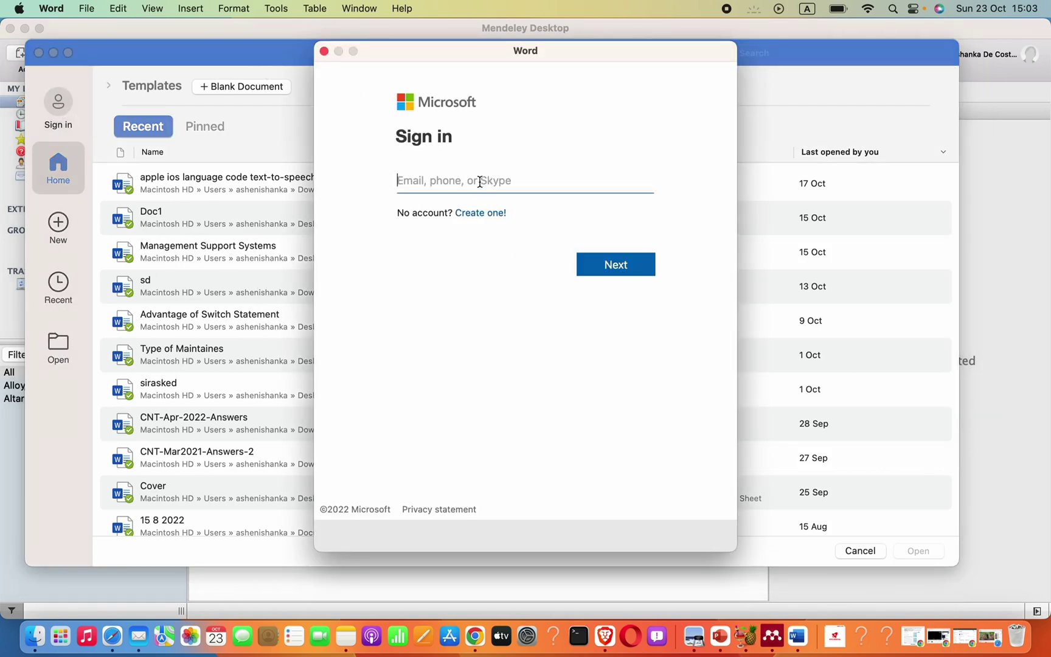
{"action": "type", "text": "Mendeley-word2016-1.19.8.dotm"}
{"action": "key", "text": "super+z"}
{"action": "key", "text": "Escape"}
- Create another blank document and display its reference tools with the Mendeley citation commands
{"action": "left_click", "coordinate": [242, 86]}
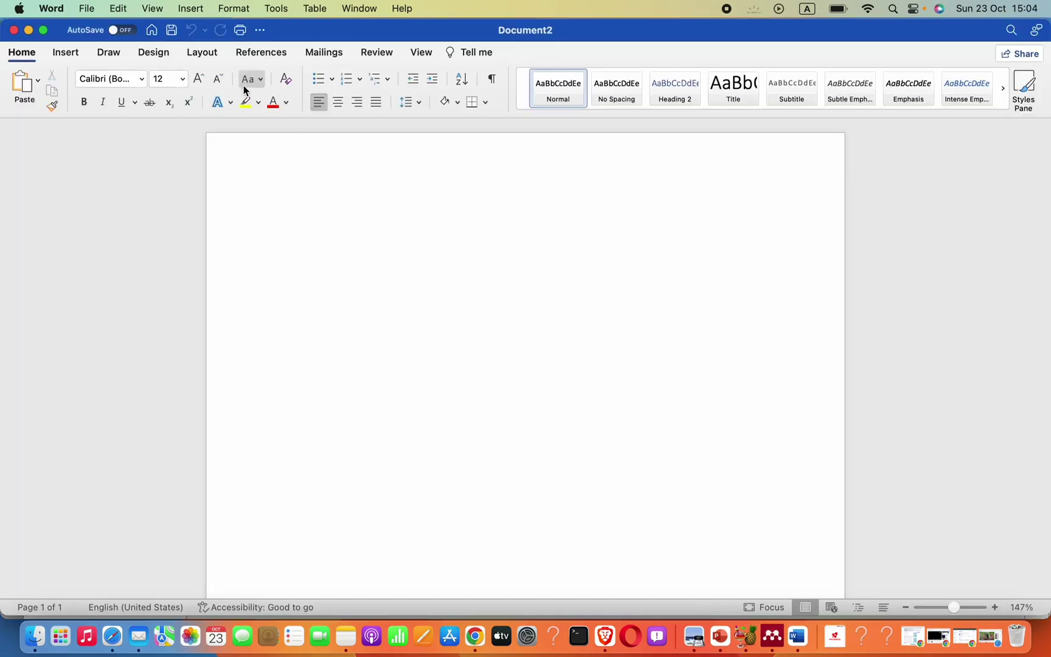
{"action": "left_click", "coordinate": [264, 53]}
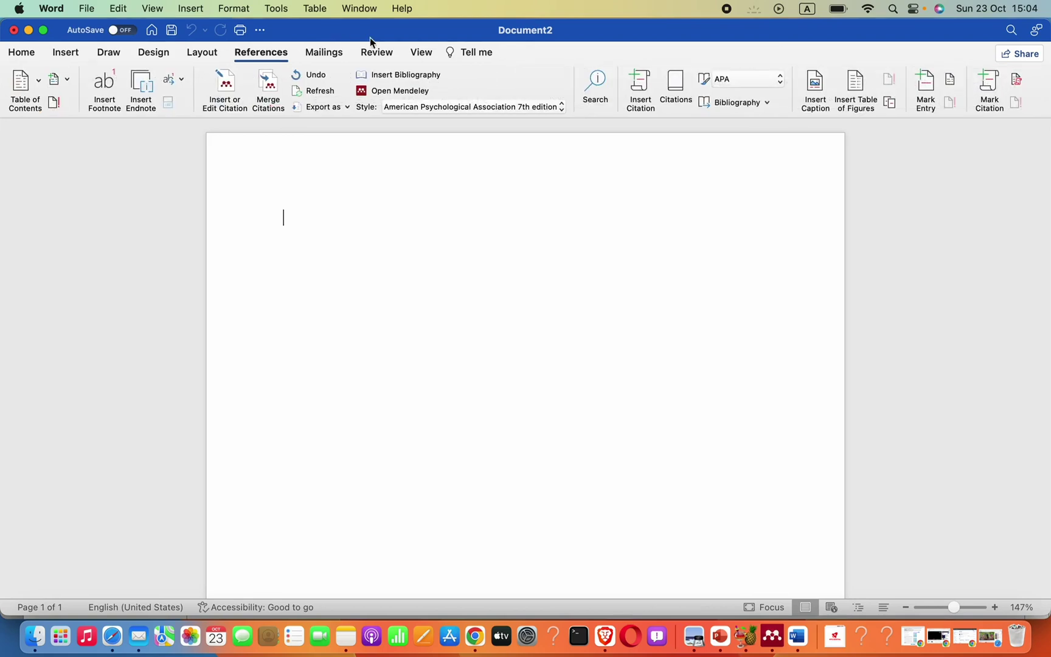
{"action": "left_click", "coordinate": [411, 95]}
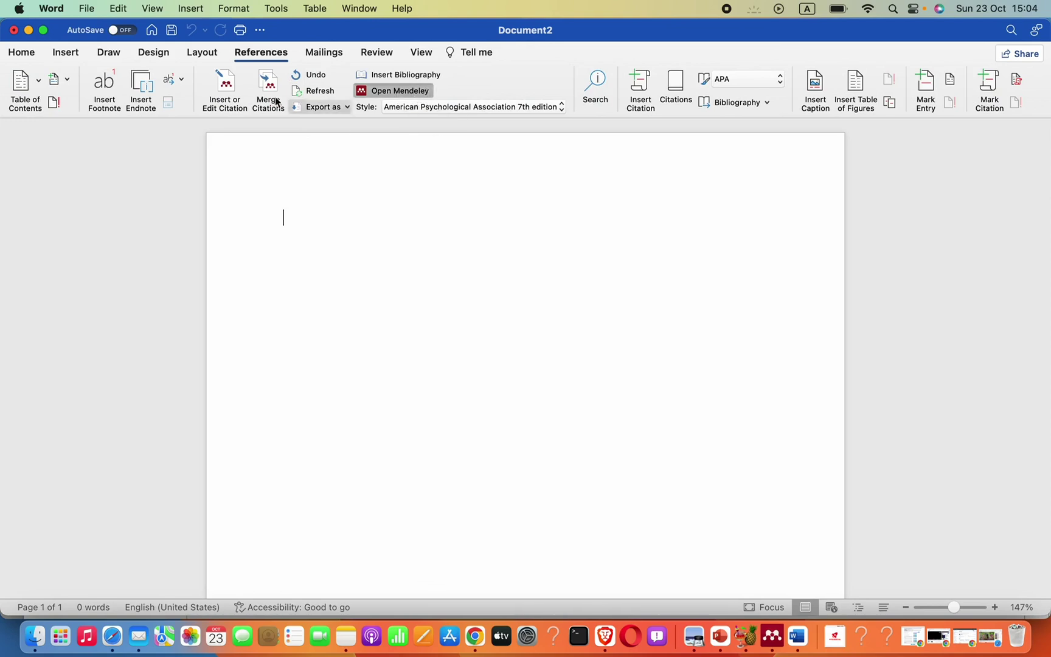
- Start a Mendeley citation in the document, go to the Mendeley library and select the paper "Neurotrophins and depression Cite this paper"
{"action": "left_click", "coordinate": [236, 80]}
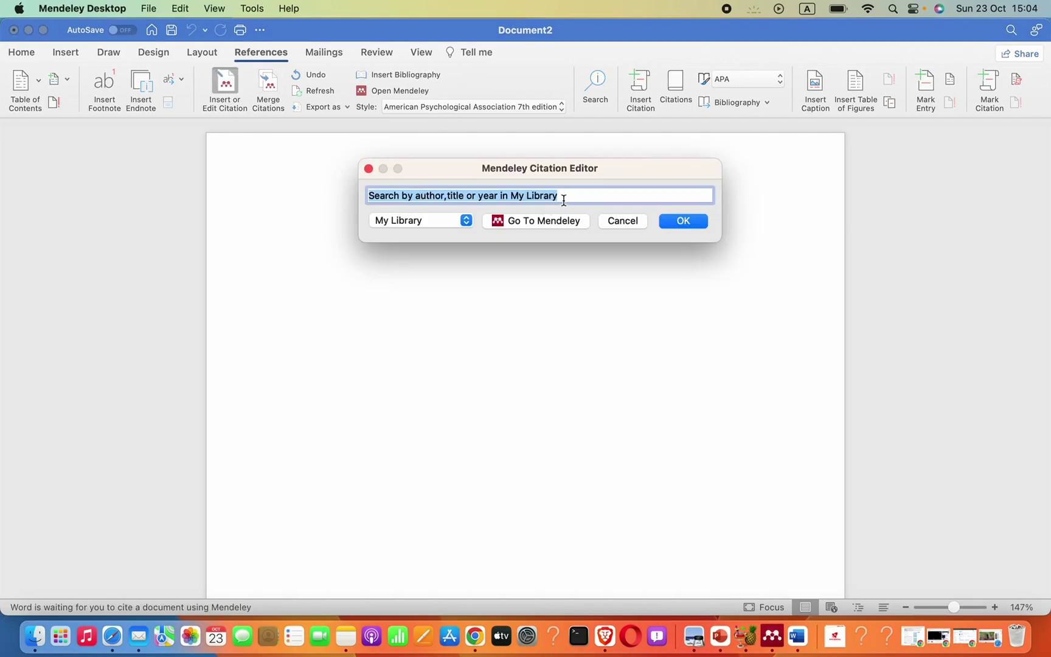
{"action": "left_click", "coordinate": [564, 201]}
{"action": "left_click", "coordinate": [695, 215]}
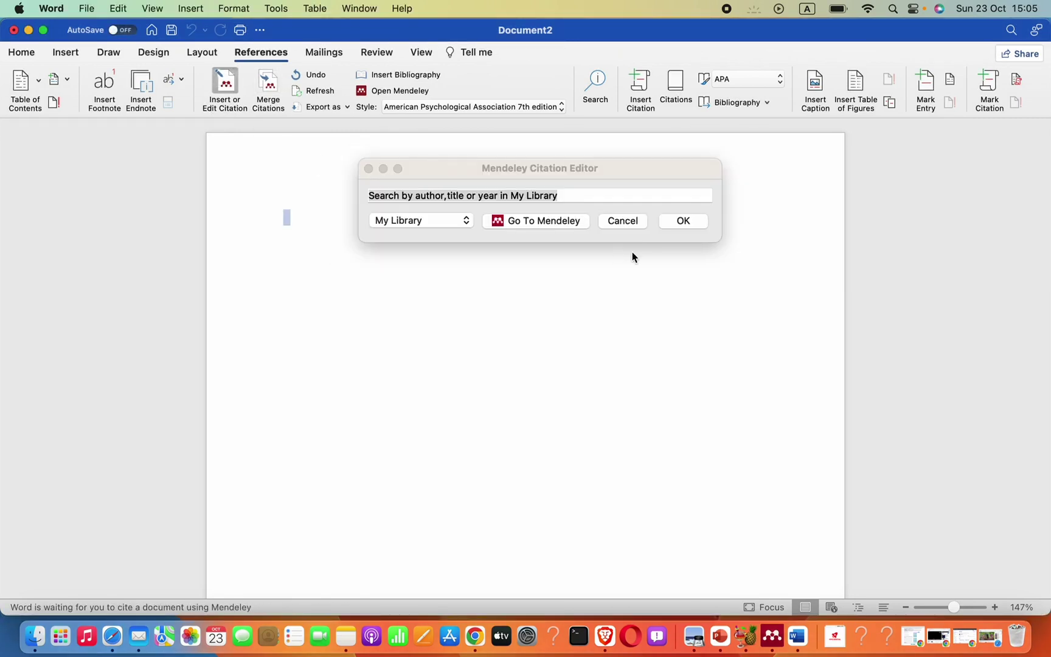
{"action": "left_click", "coordinate": [544, 220]}
{"action": "left_click", "coordinate": [404, 159]}
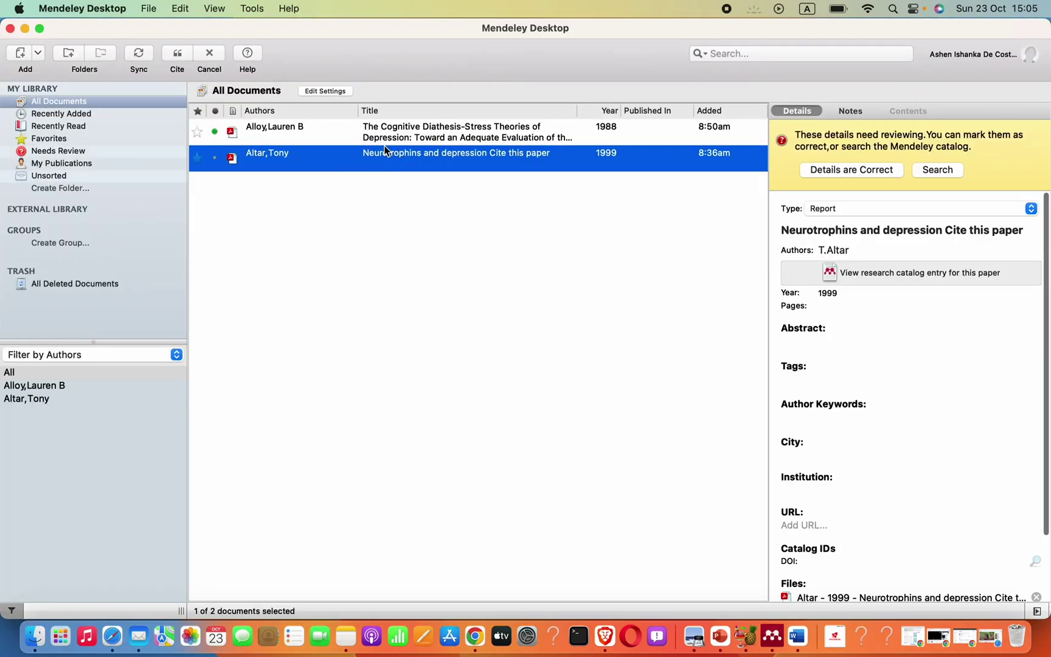
- Mark the selected paper's details as correct and cite it in the Word document
{"action": "left_click", "coordinate": [864, 170]}
{"action": "right_click", "coordinate": [480, 162]}
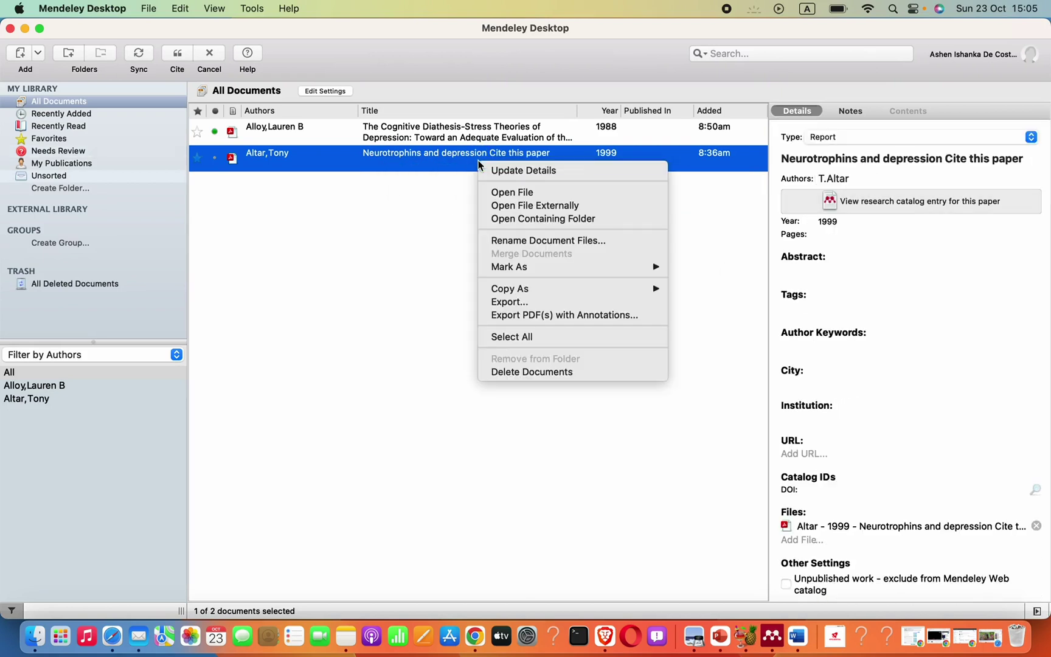
{"action": "mouse_move", "coordinate": [539, 292]}
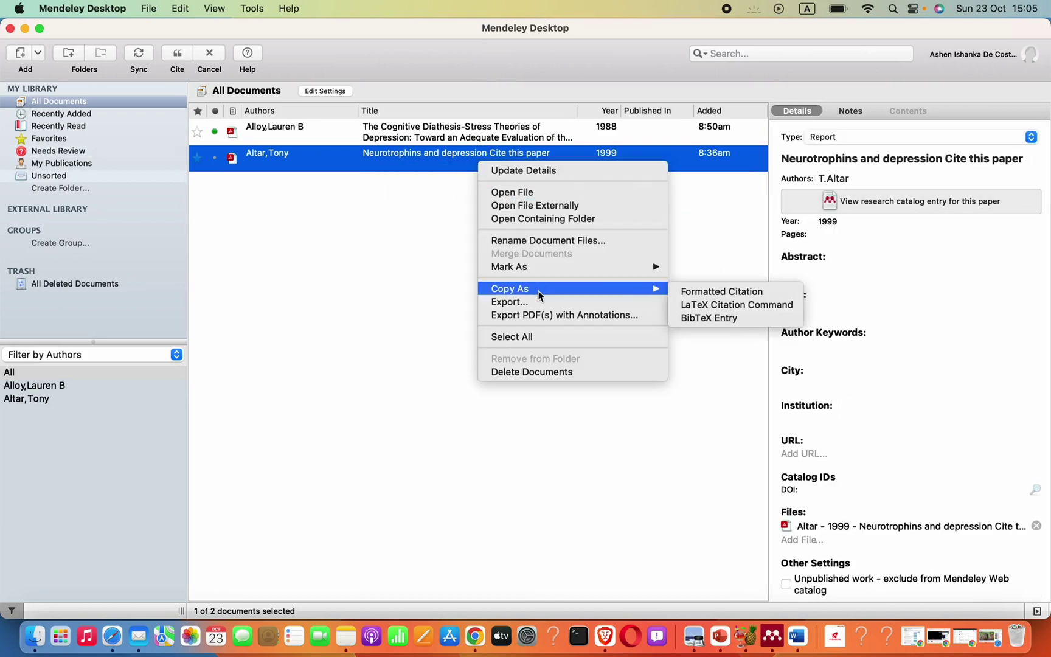
{"action": "left_click", "coordinate": [322, 225]}
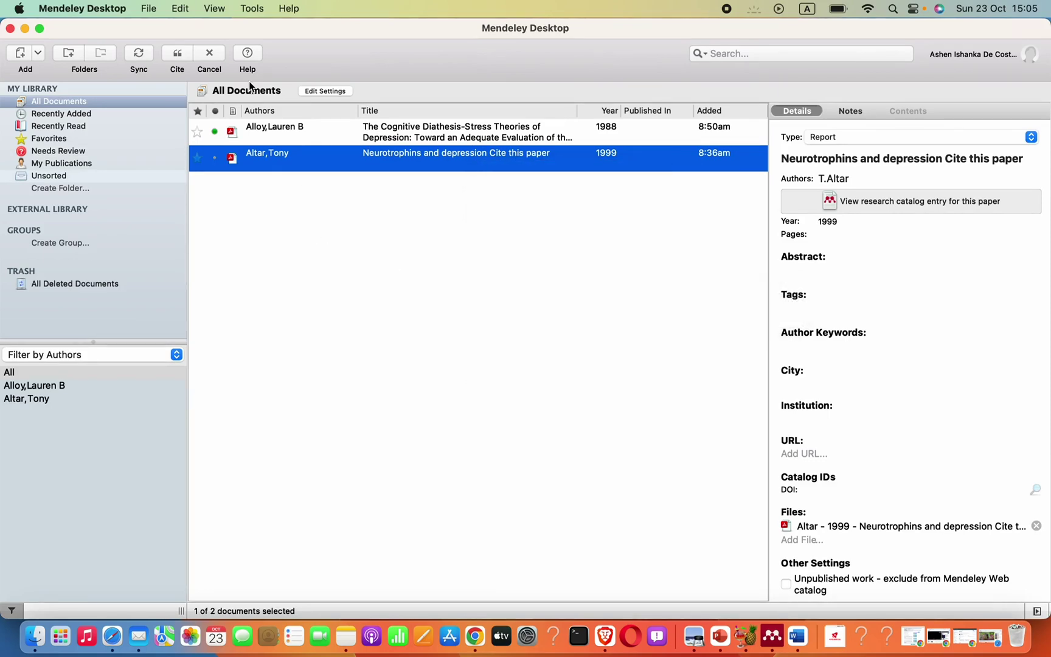
{"action": "left_click", "coordinate": [173, 61]}
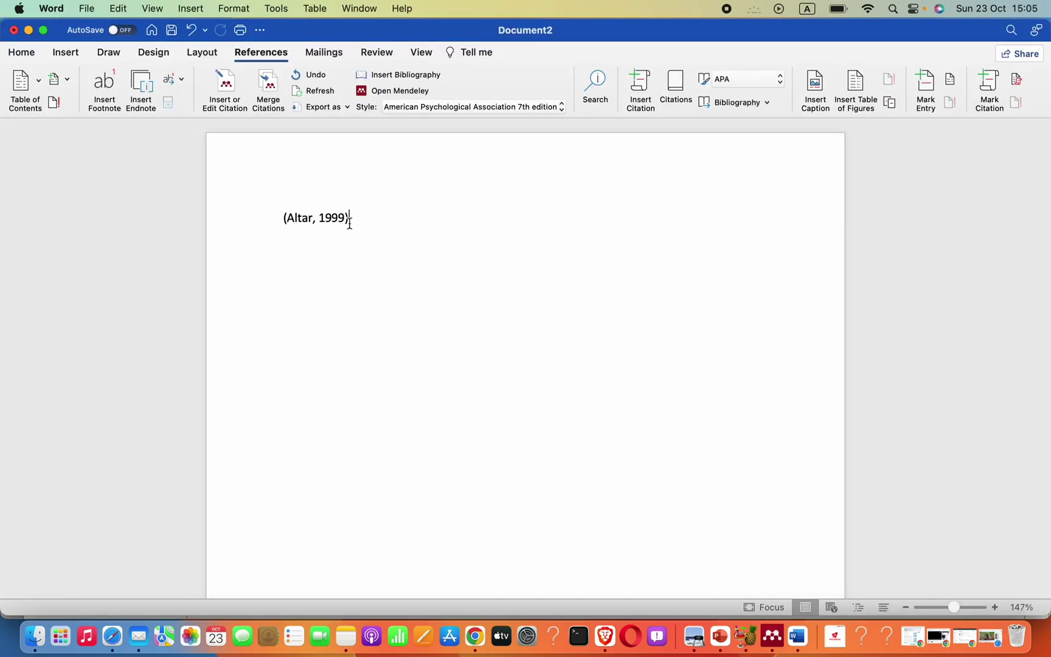
- Open the inserted 1999 citation in the Mendeley Citation Editor, clear its references and confirm to remove it from the document
{"action": "left_click", "coordinate": [284, 220]}
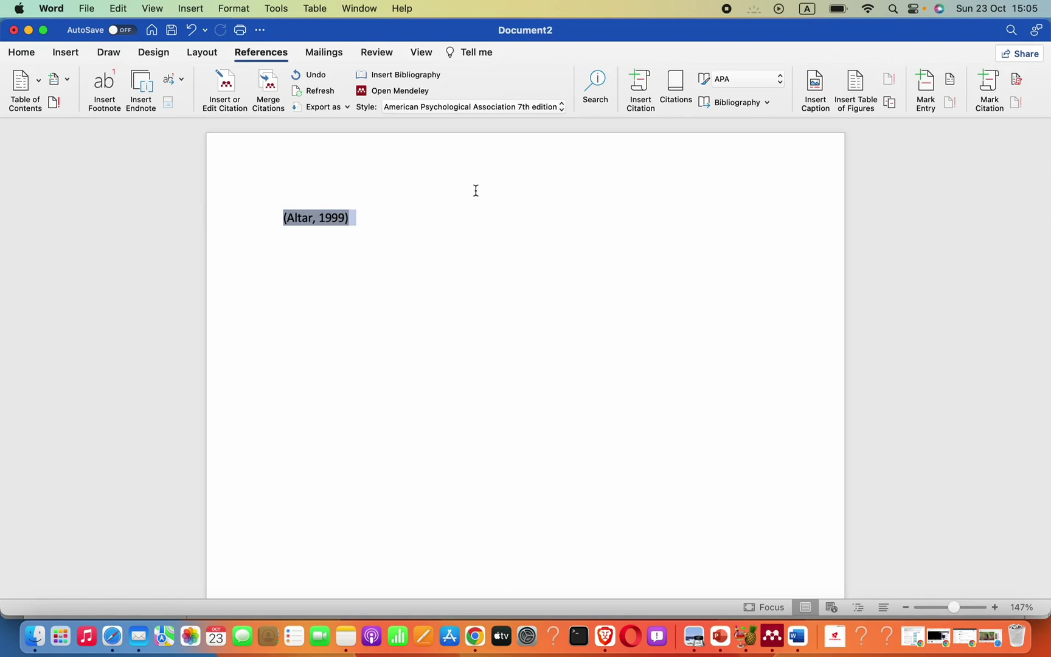
{"action": "left_click", "coordinate": [230, 91]}
{"action": "left_click", "coordinate": [446, 220]}
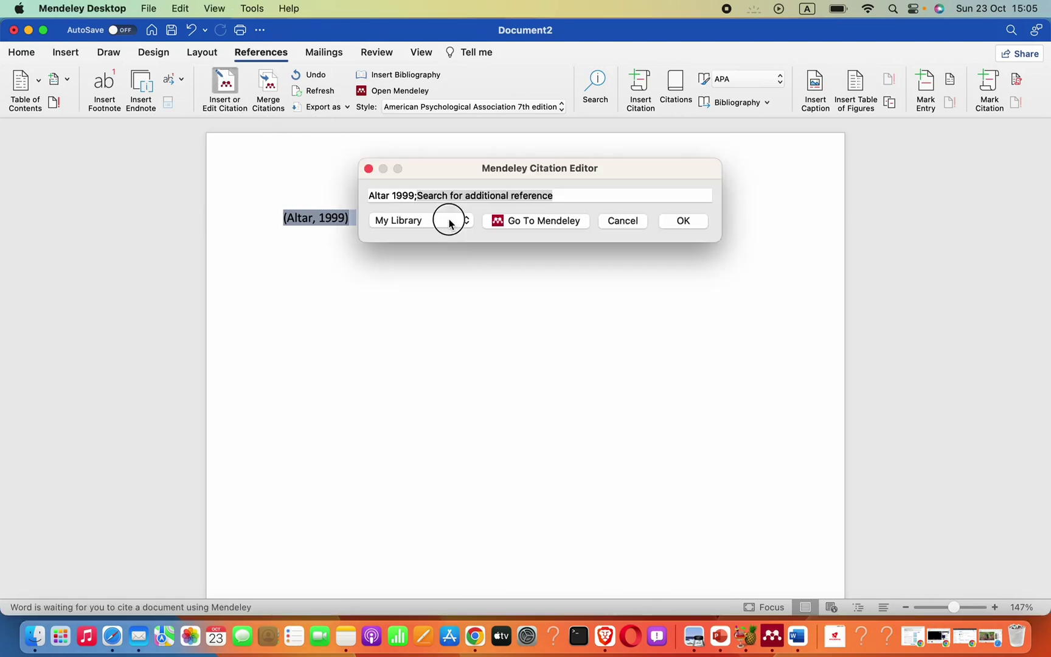
{"action": "left_click", "coordinate": [440, 222]}
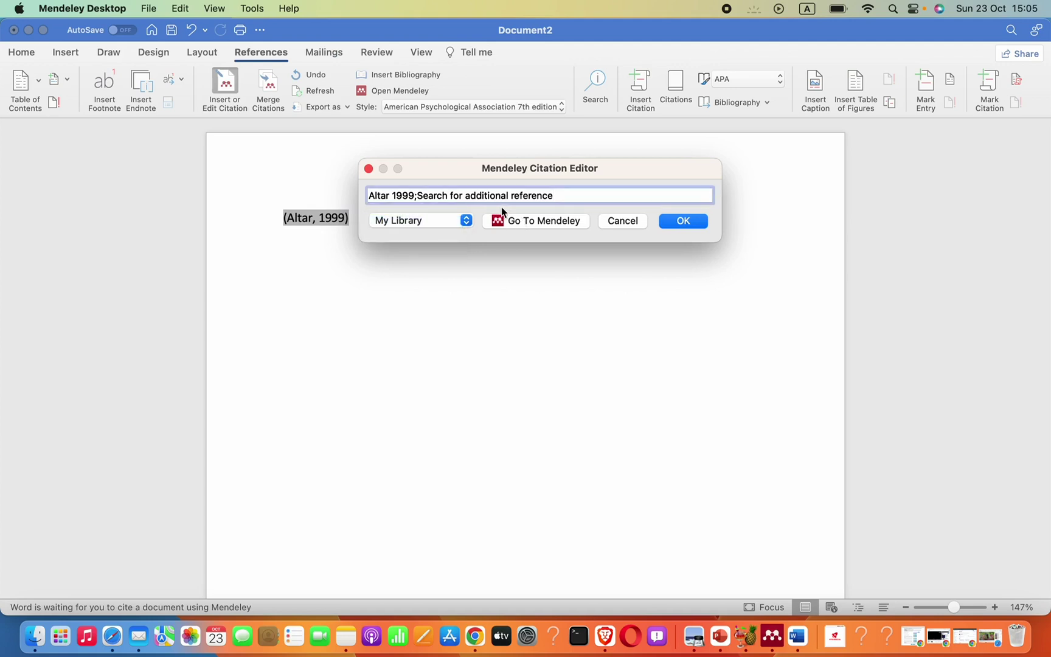
{"action": "left_click_drag", "start_coordinate": [572, 196], "coordinate": [352, 187]}
{"action": "key", "text": "BackSpace"}
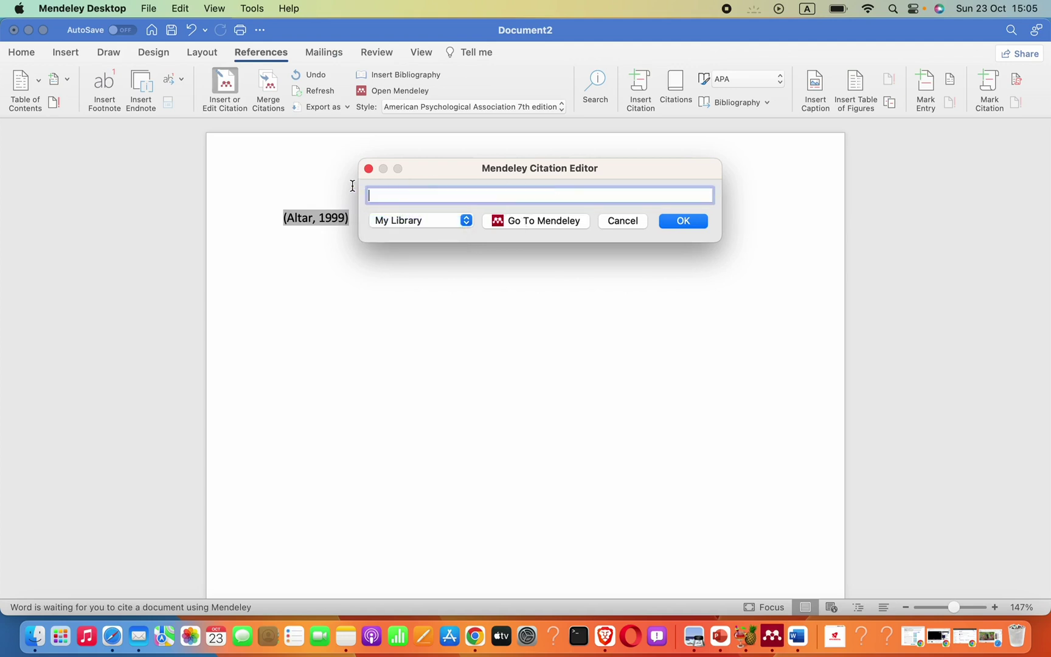
{"action": "key", "text": "Return"}
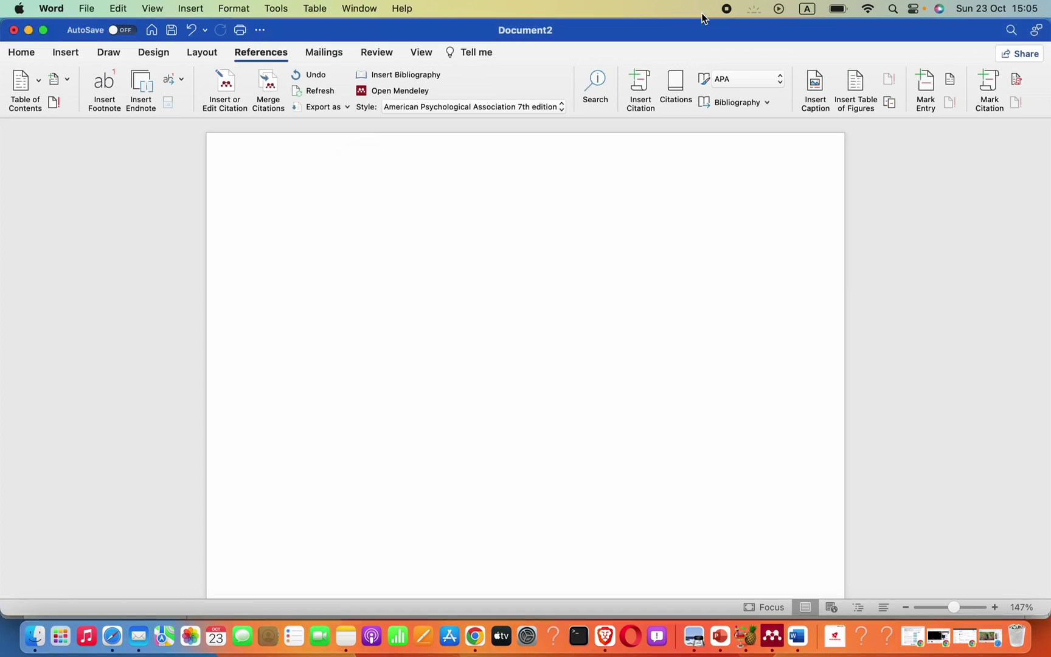